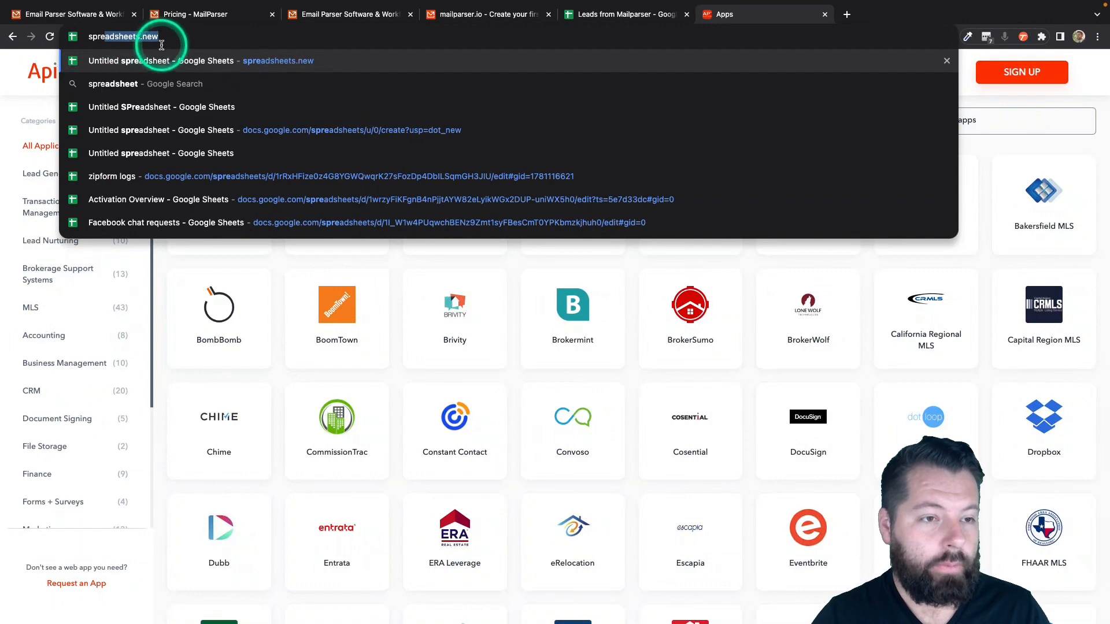
Create a new blank Google Sheets spreadsheet by going to spreadsheets.new
text(adsheets.ne)
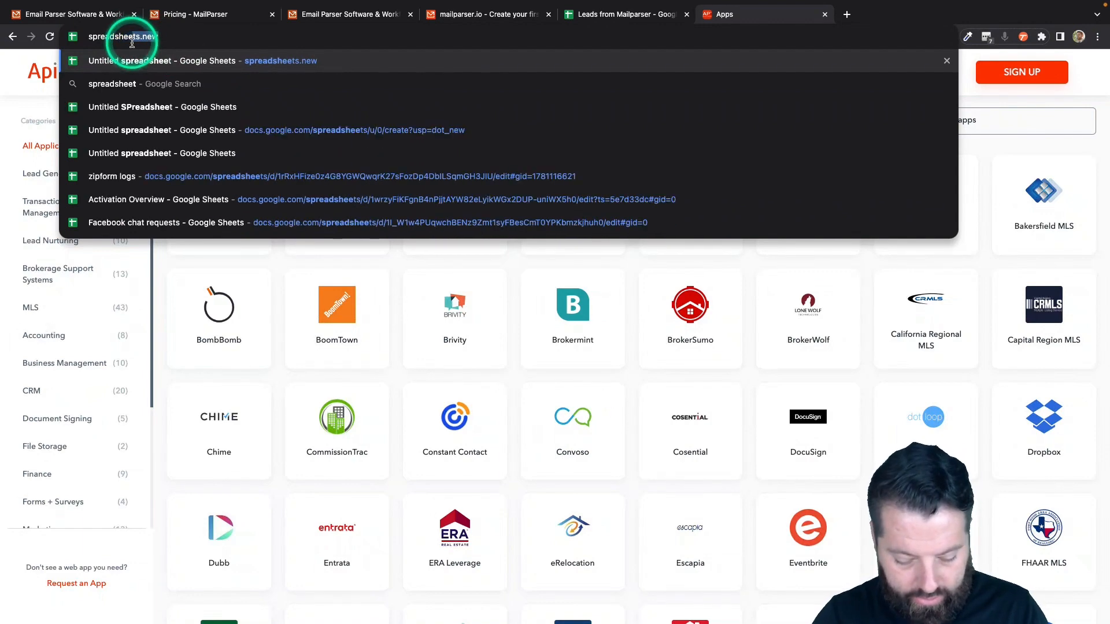
text(w)
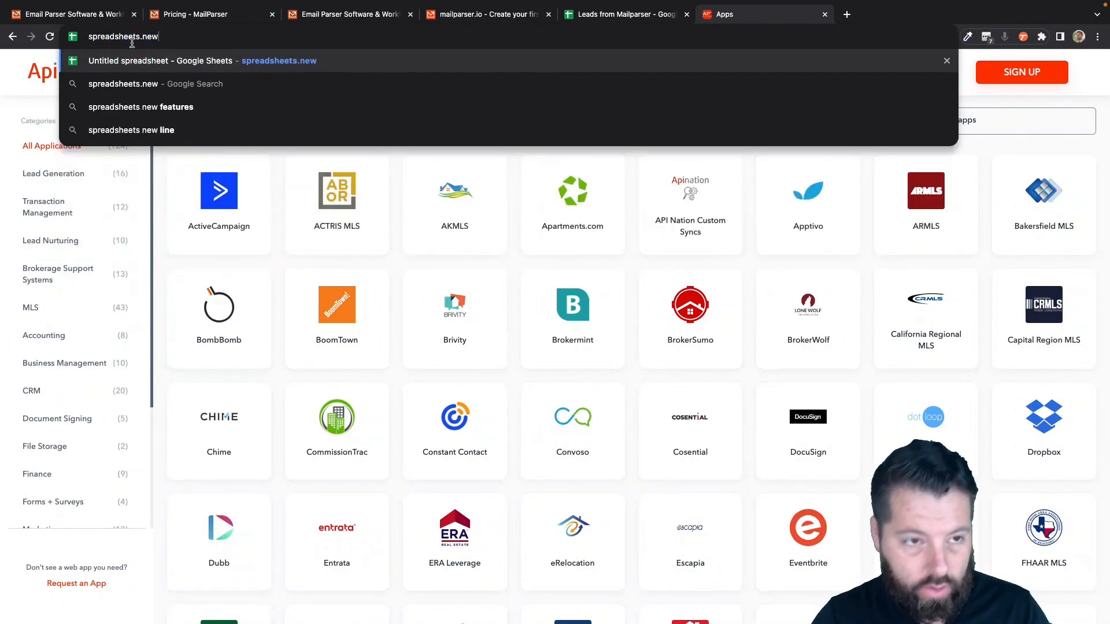
click(315, 60)
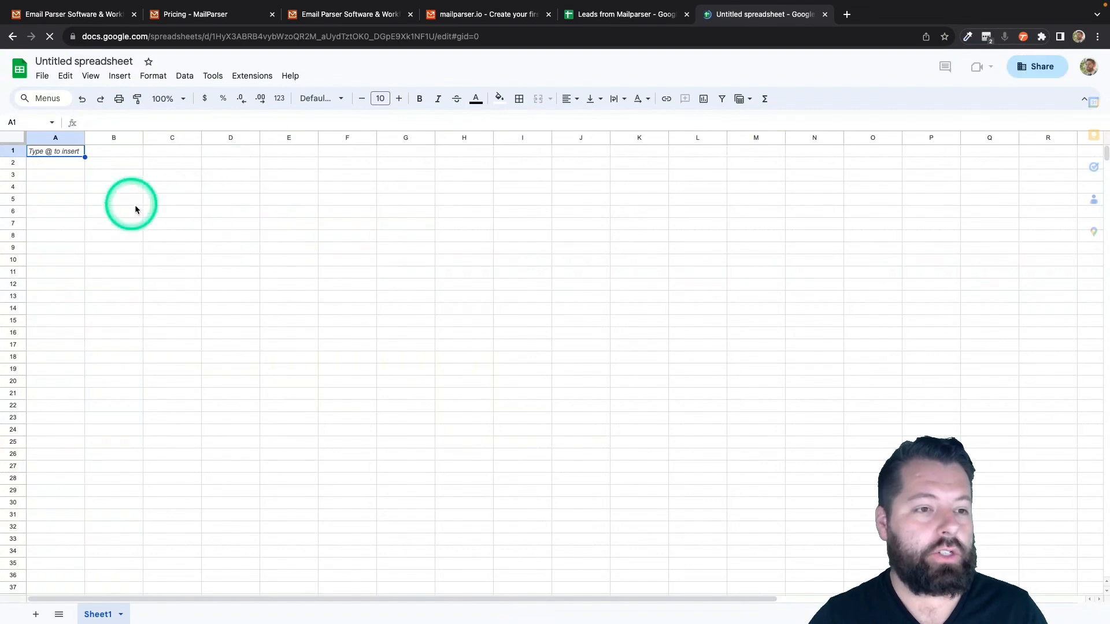
Rename the untitled spreadsheet as New Leads From Mailparser
click(70, 61)
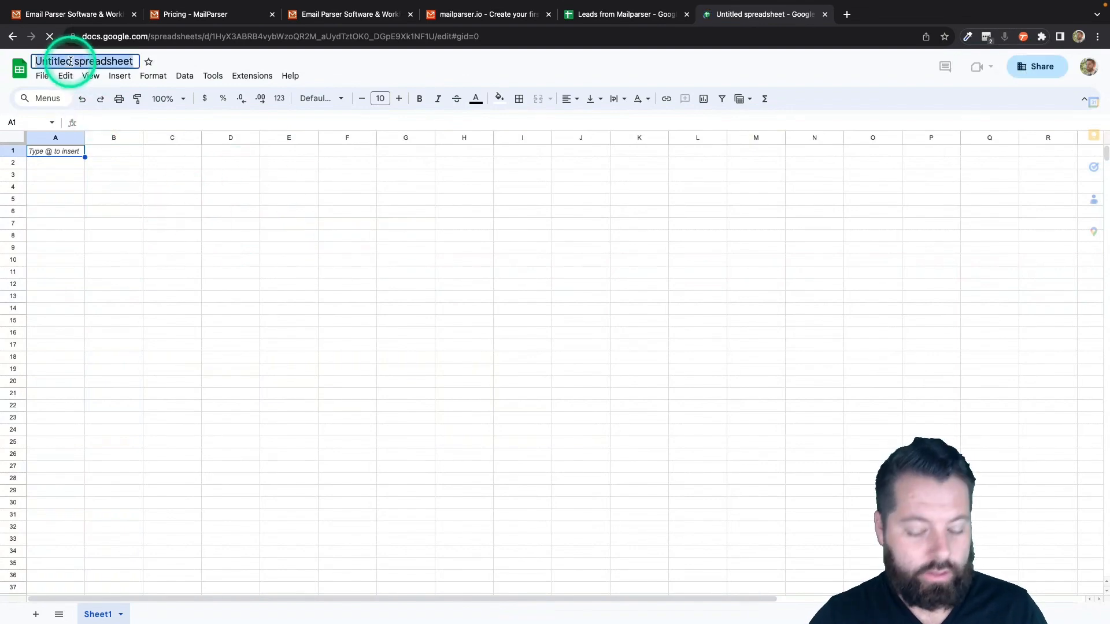
text(New Leads)
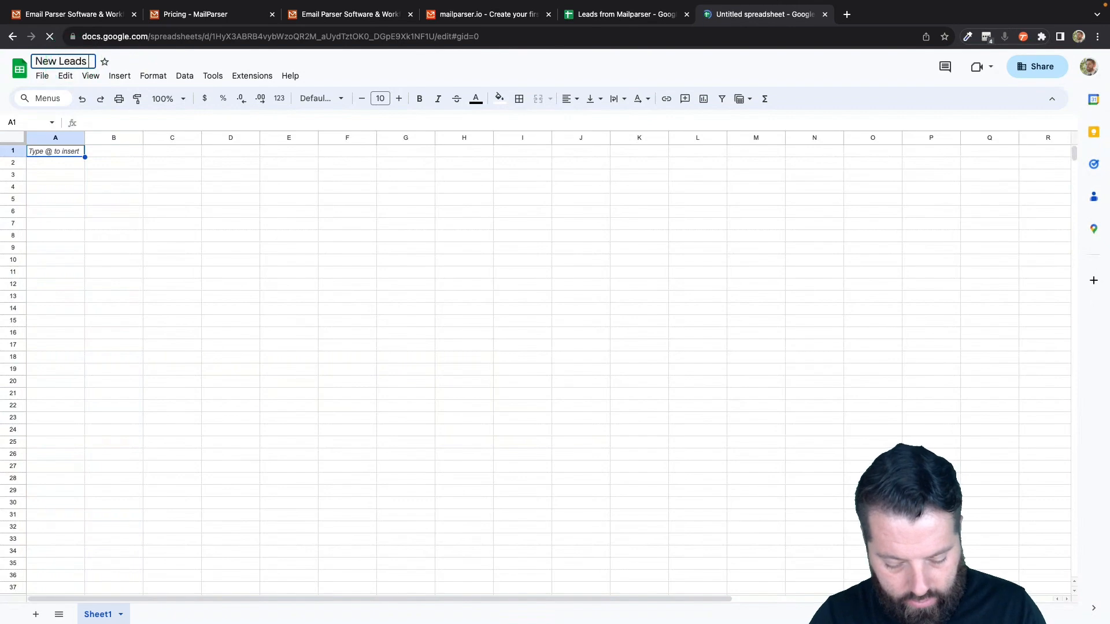
text( From Mailpa)
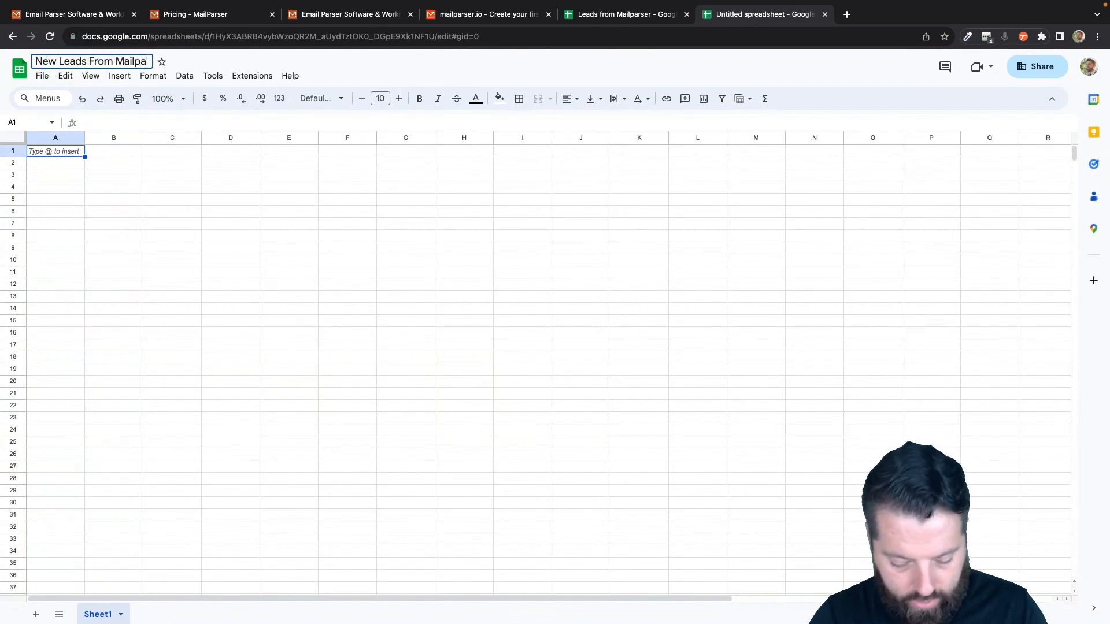
text(rser)
click(66, 182)
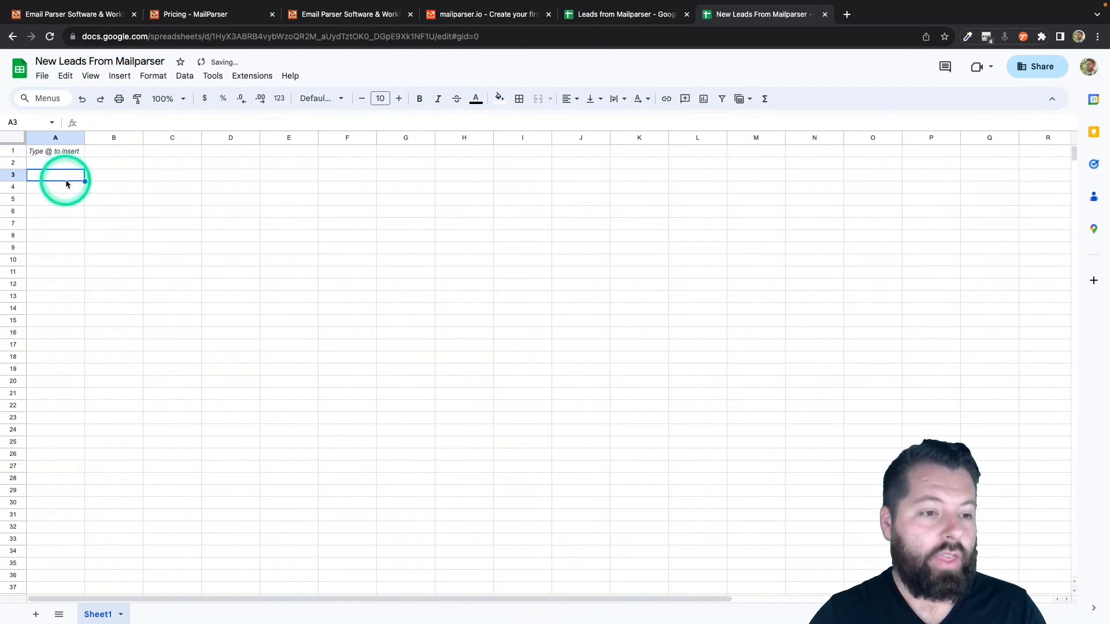
Enter the headers Fname, Lname, Email, Phone and Message in cells A1 to E1
click(66, 154)
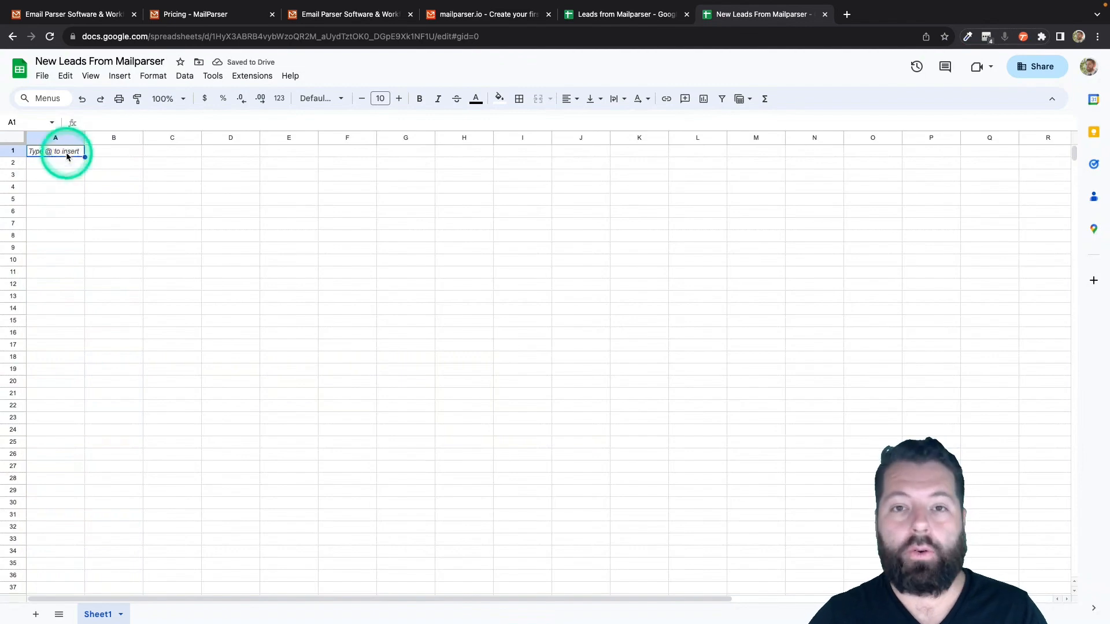
text(Fnam)
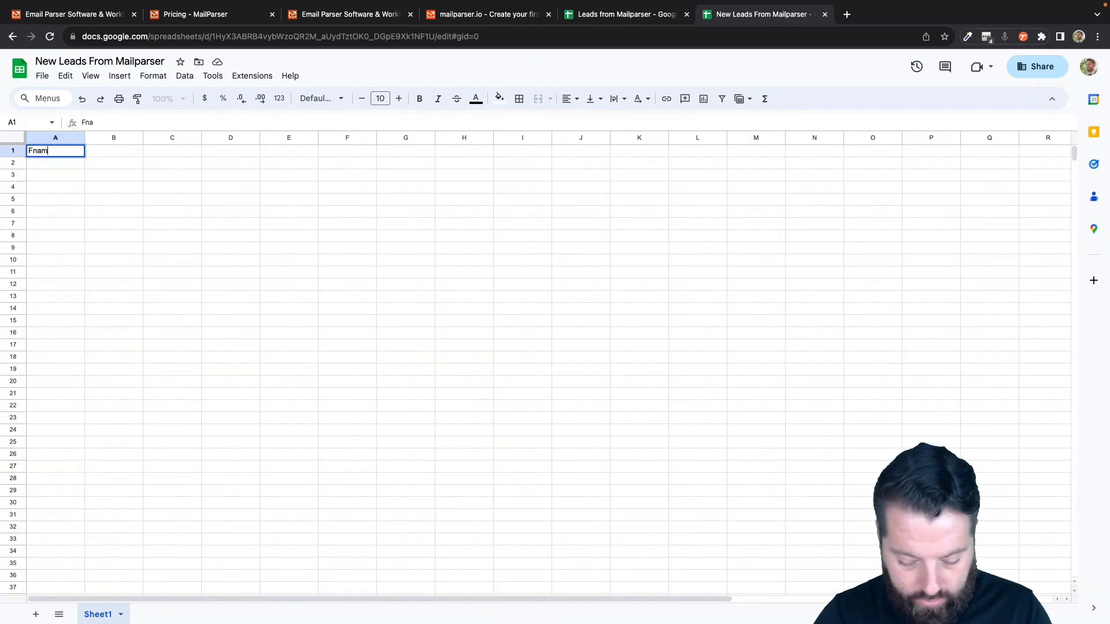
text(e)
key(Tab)
text(Lname)
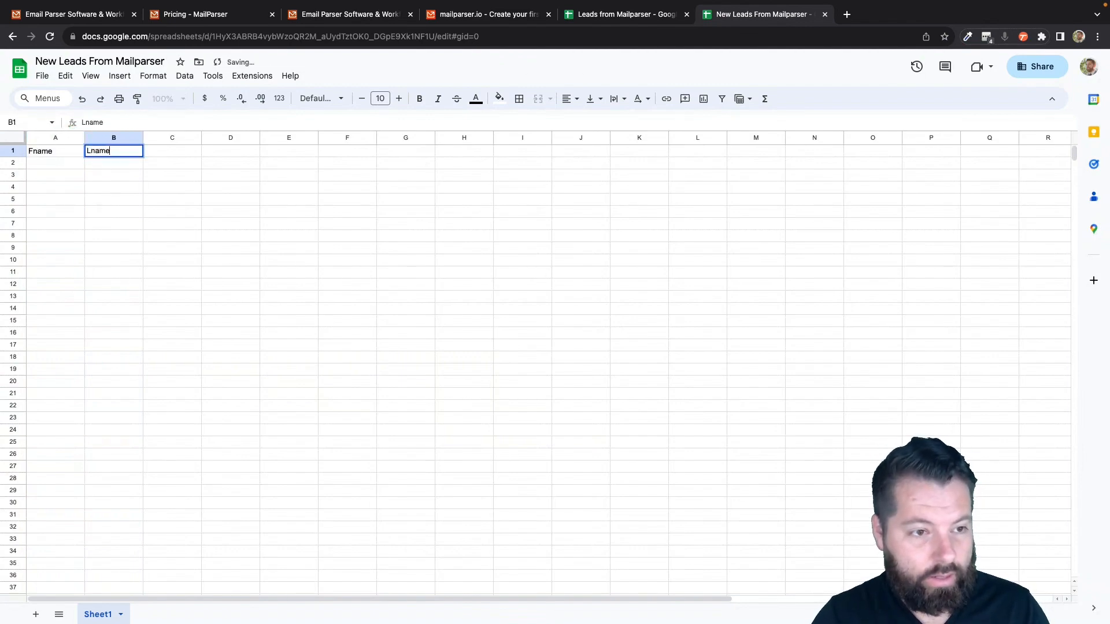
key(Tab)
text(Email)
key(Tab)
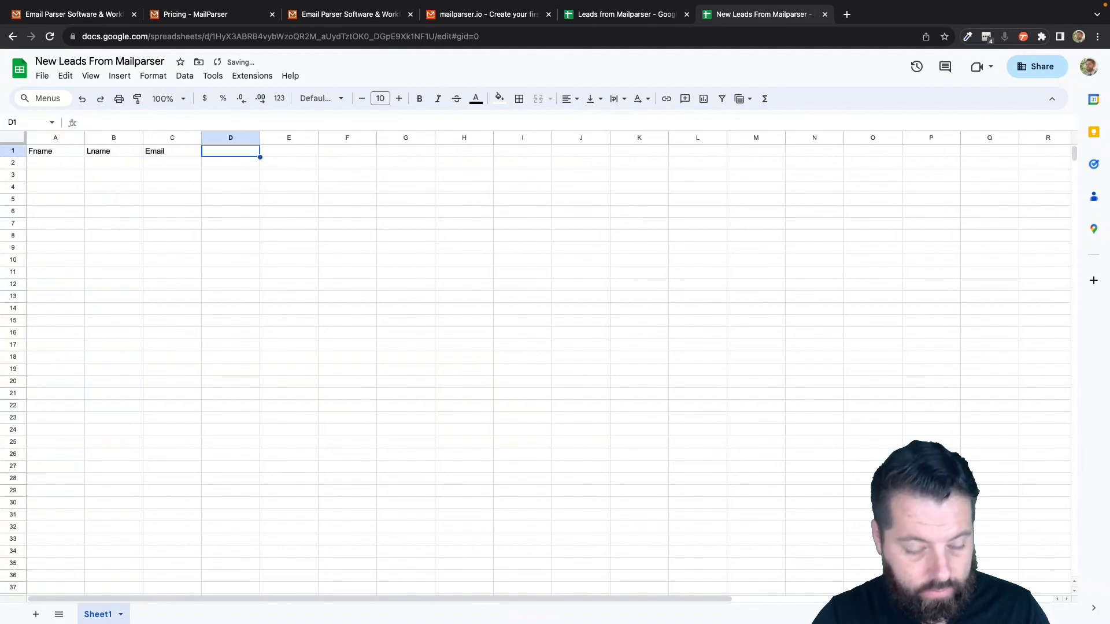
text(Phone)
key(Tab)
text(Mess)
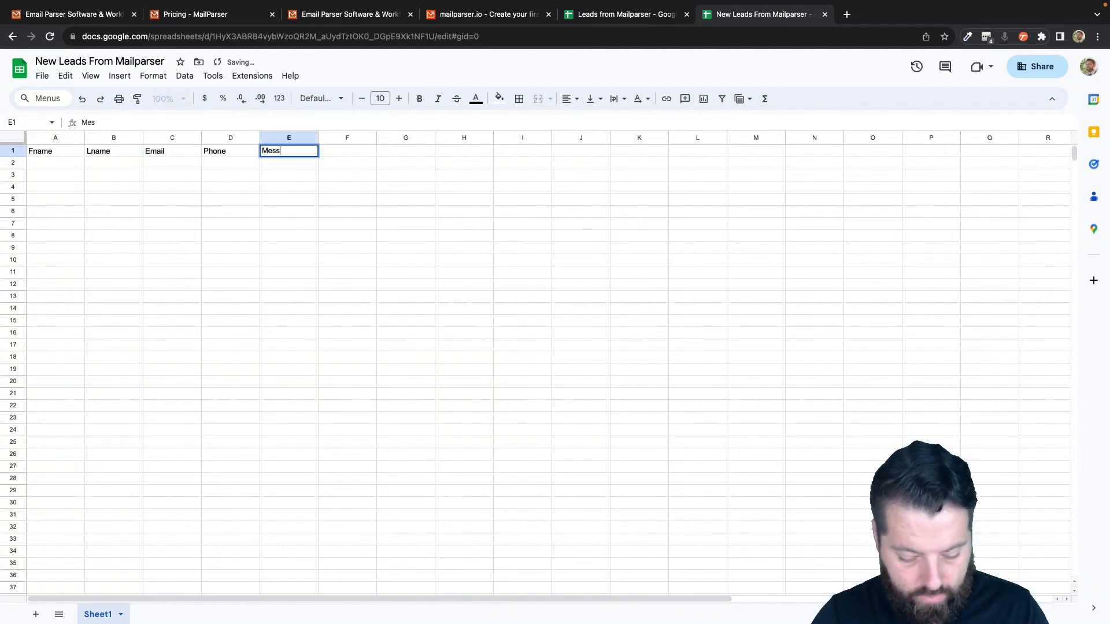
key(Tab)
Continue the header row with Address, City, State and Zip in cells F1 to I1
text(S)
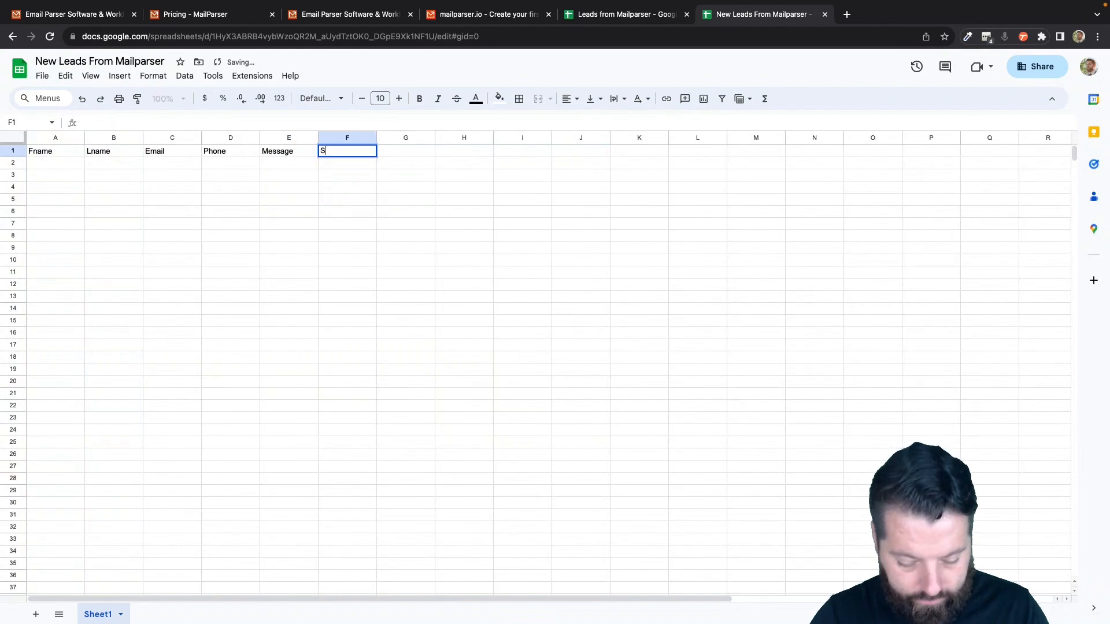
text(Address)
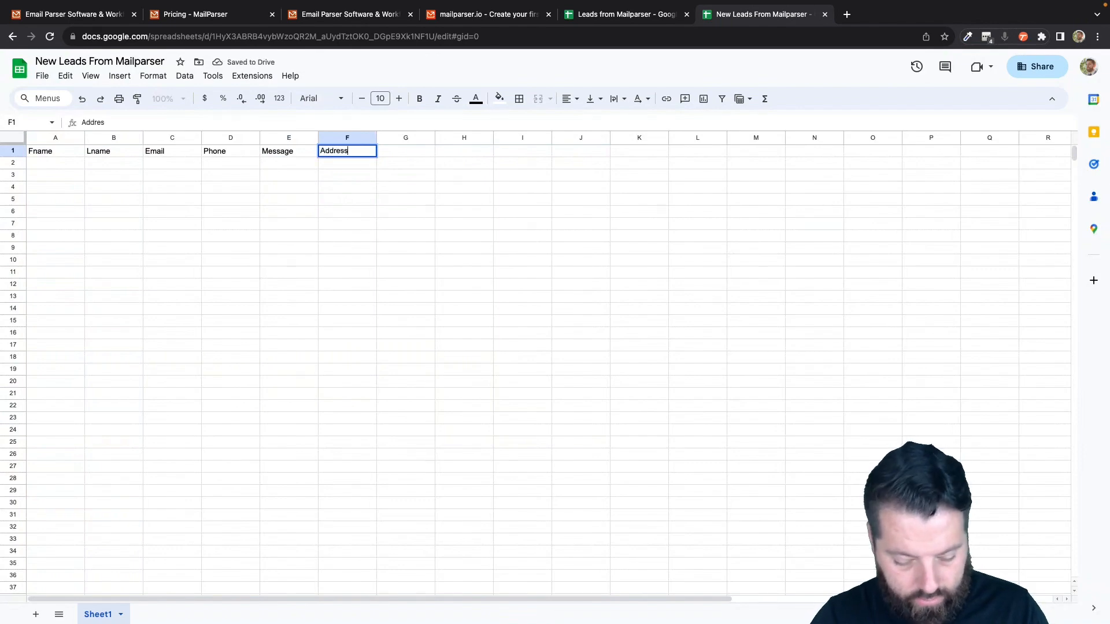
key(Tab)
text(City)
key(Tab)
text(S)
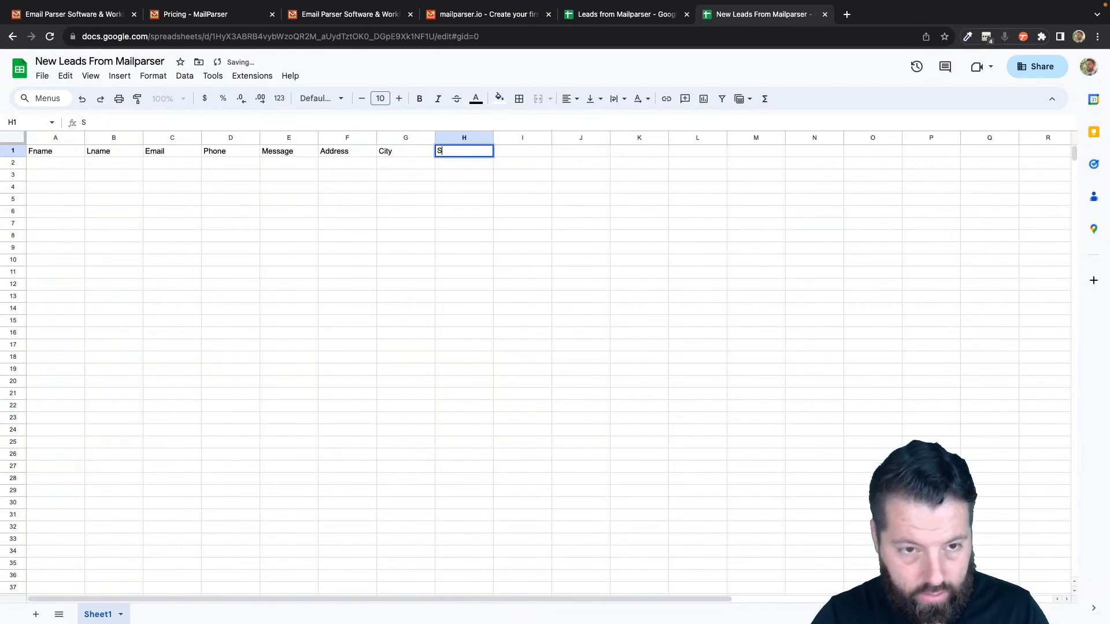
text(tate Zip)
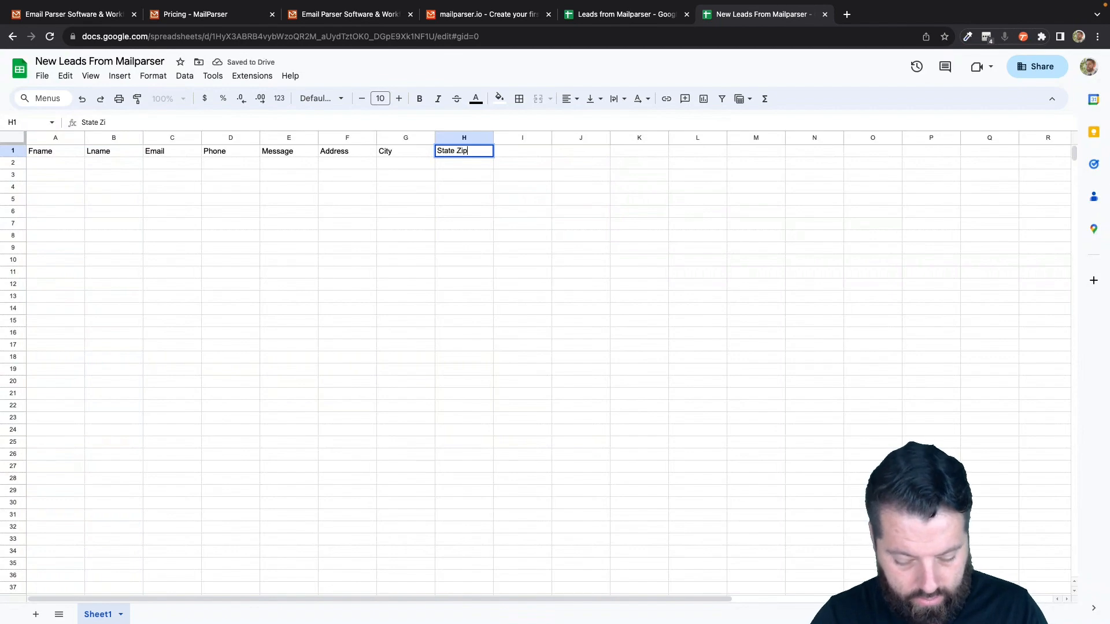
key(BackSpace)
key(BackSpace)
key(Tab)
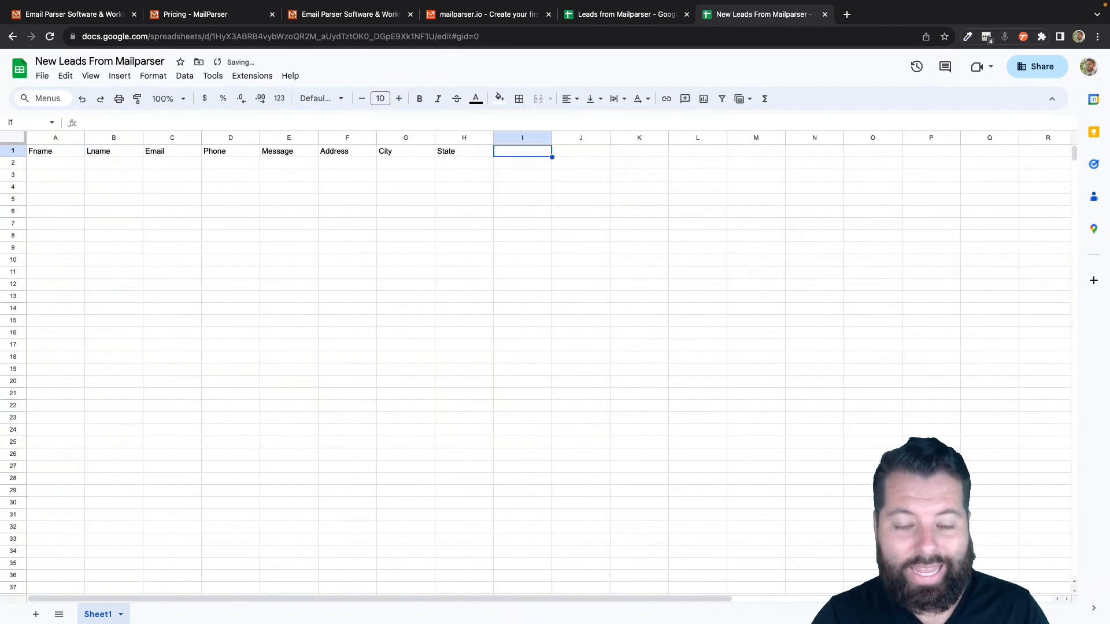
text(Zip)
key(Return)
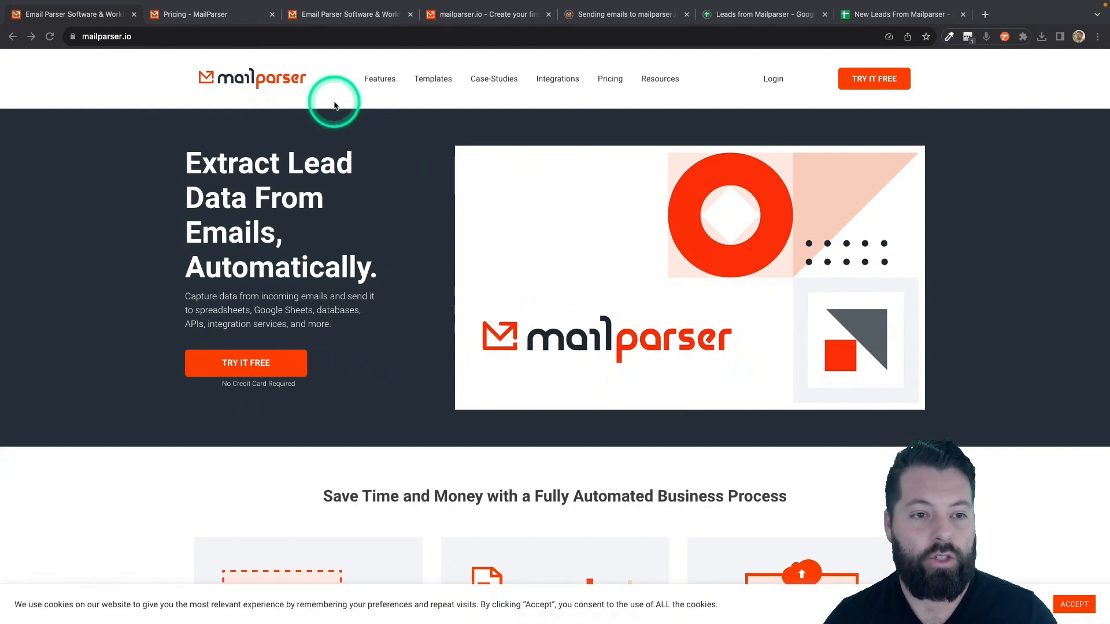
View Mailparser's pricing plans and create a new inbox named Leads in the Mailparser app with no category
click(220, 15)
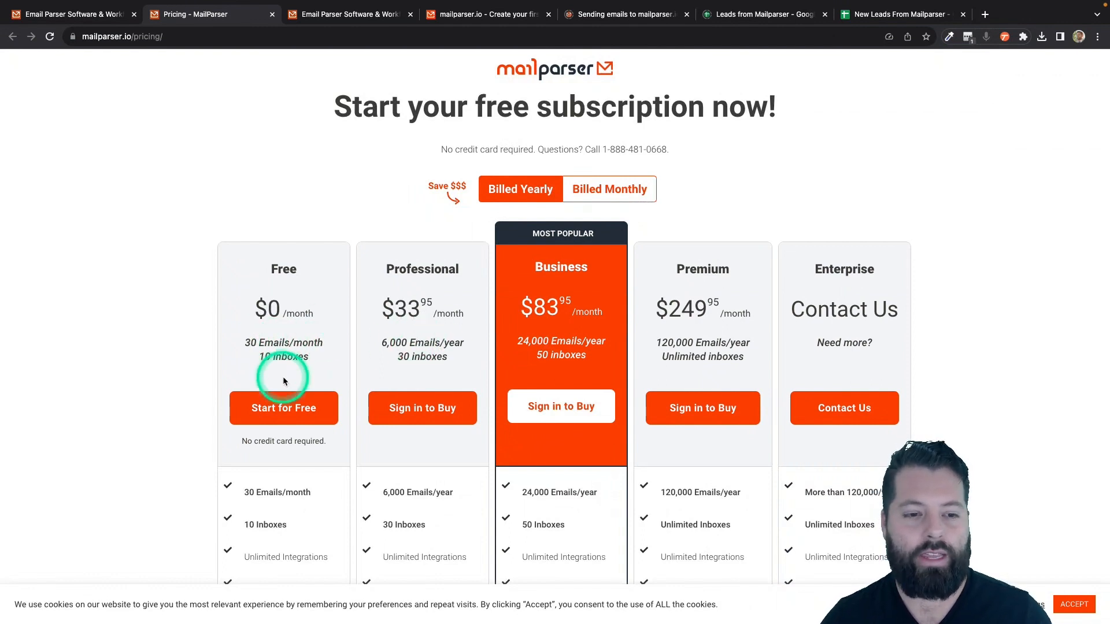
click(462, 16)
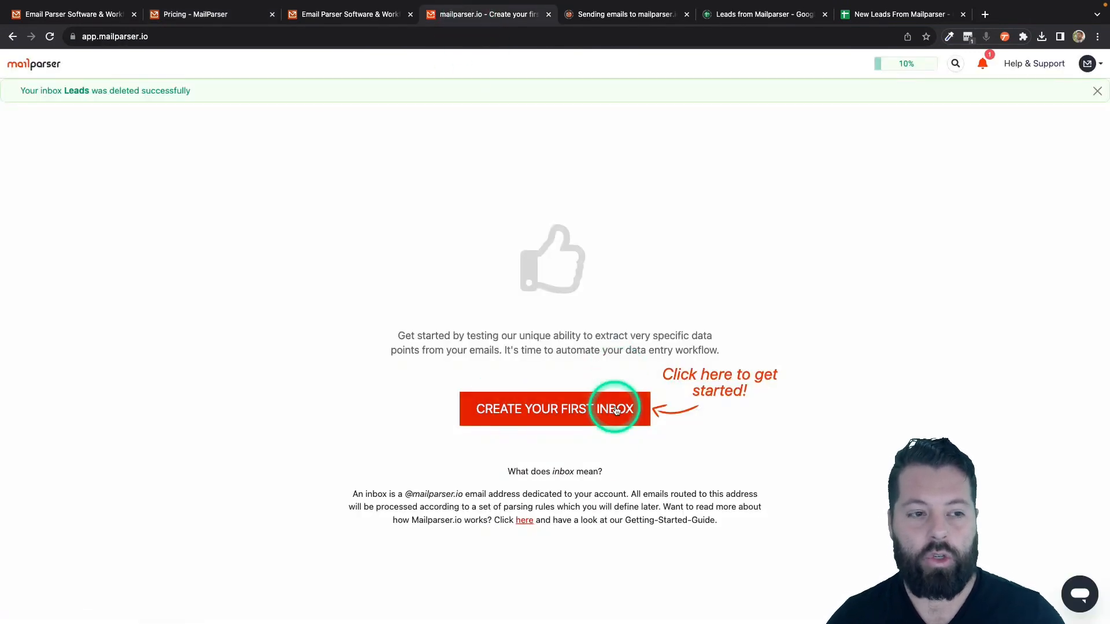
click(550, 410)
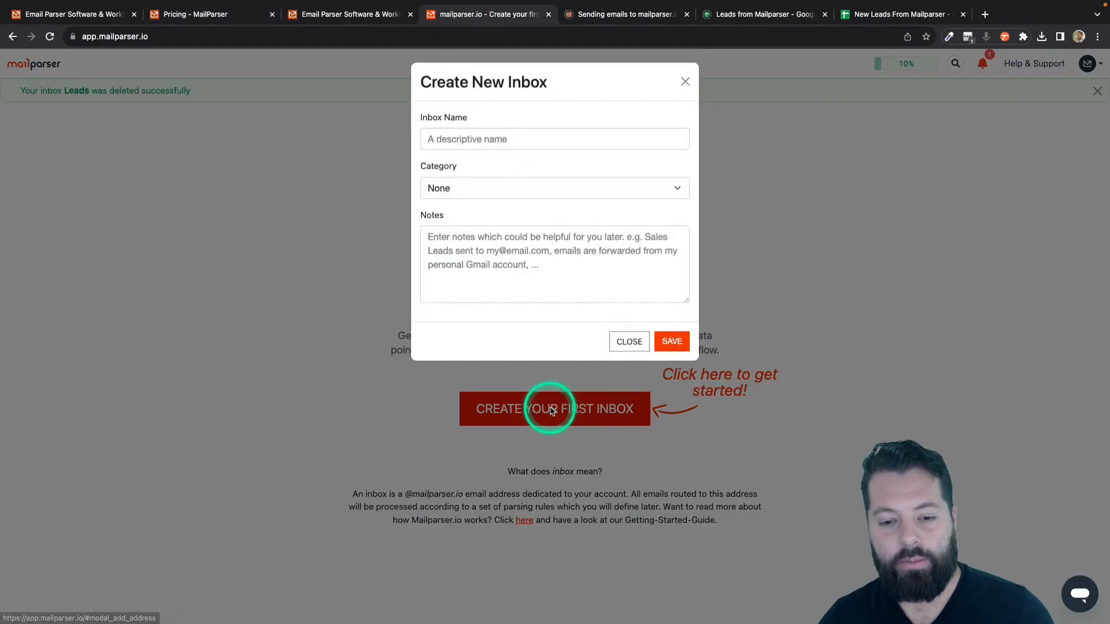
click(499, 142)
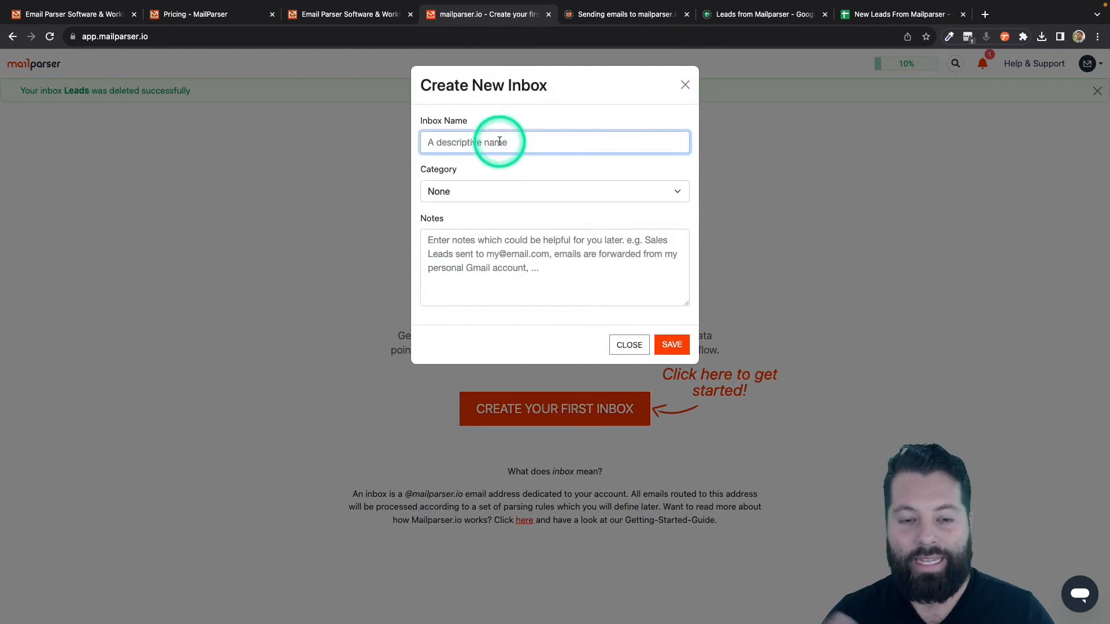
text(LEad)
key(BackSpace)
key(BackSpace)
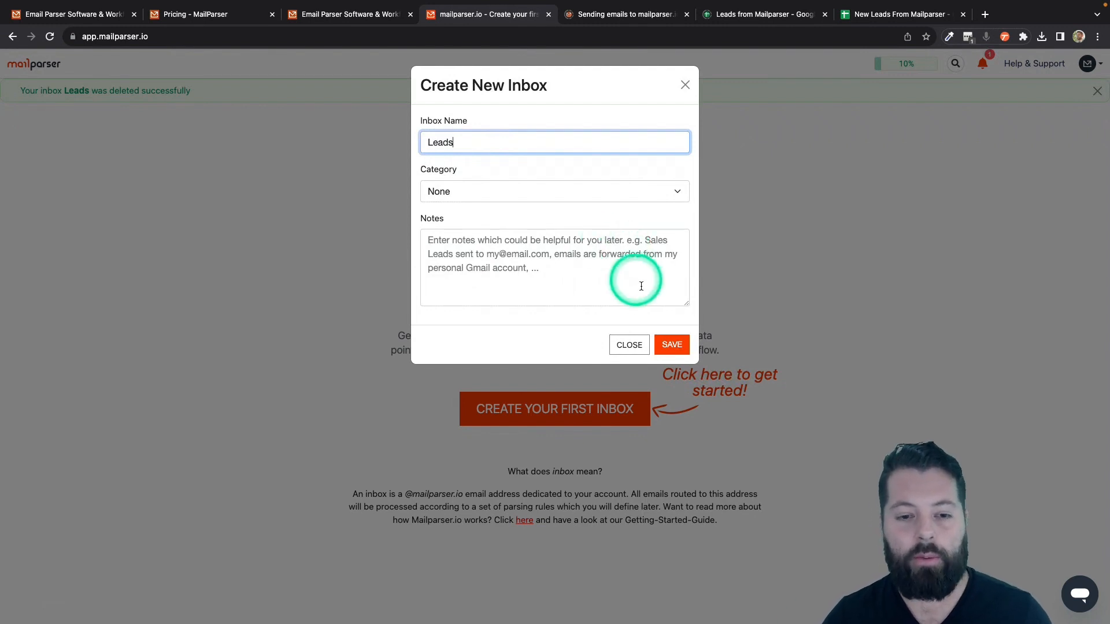
click(672, 350)
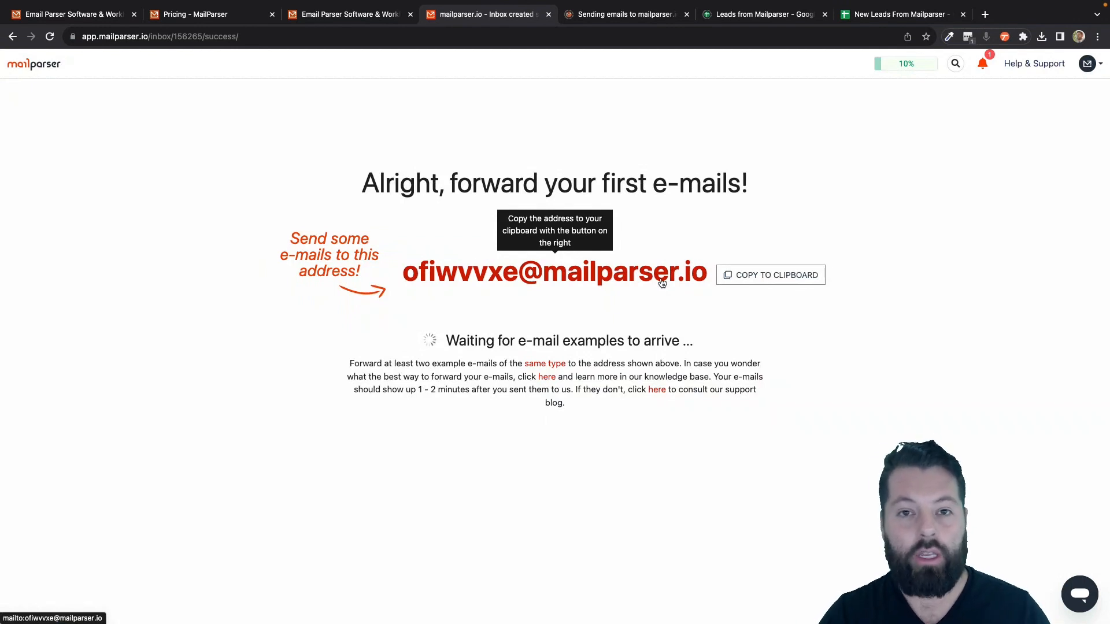
Copy the new inbox's forwarding e-mail address to the clipboard and dismiss the confirmation
click(574, 283)
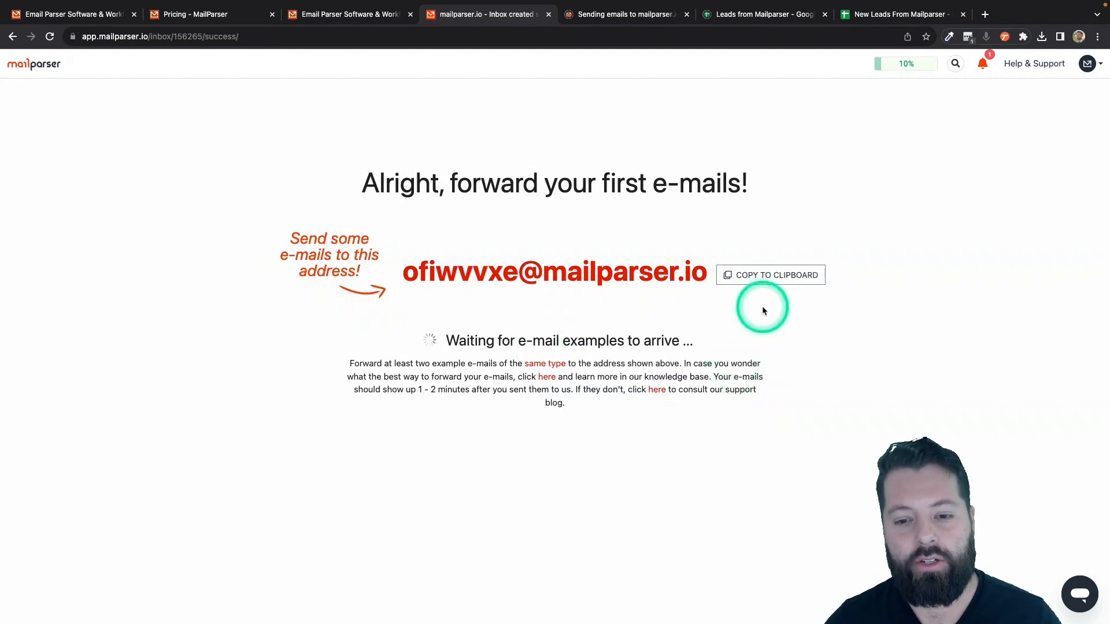
click(771, 277)
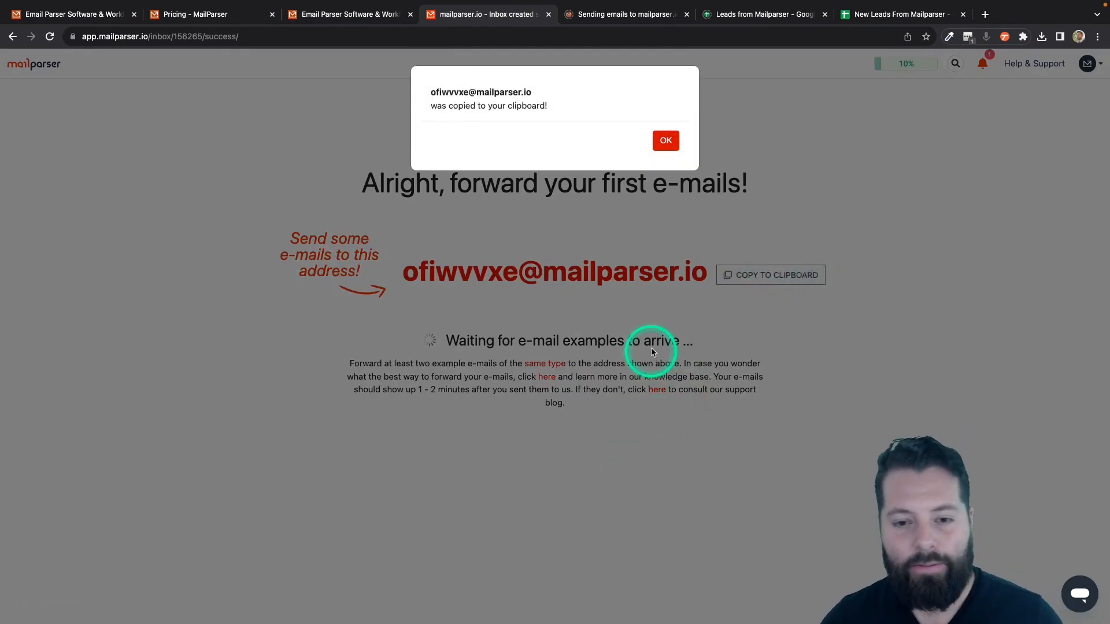
click(666, 141)
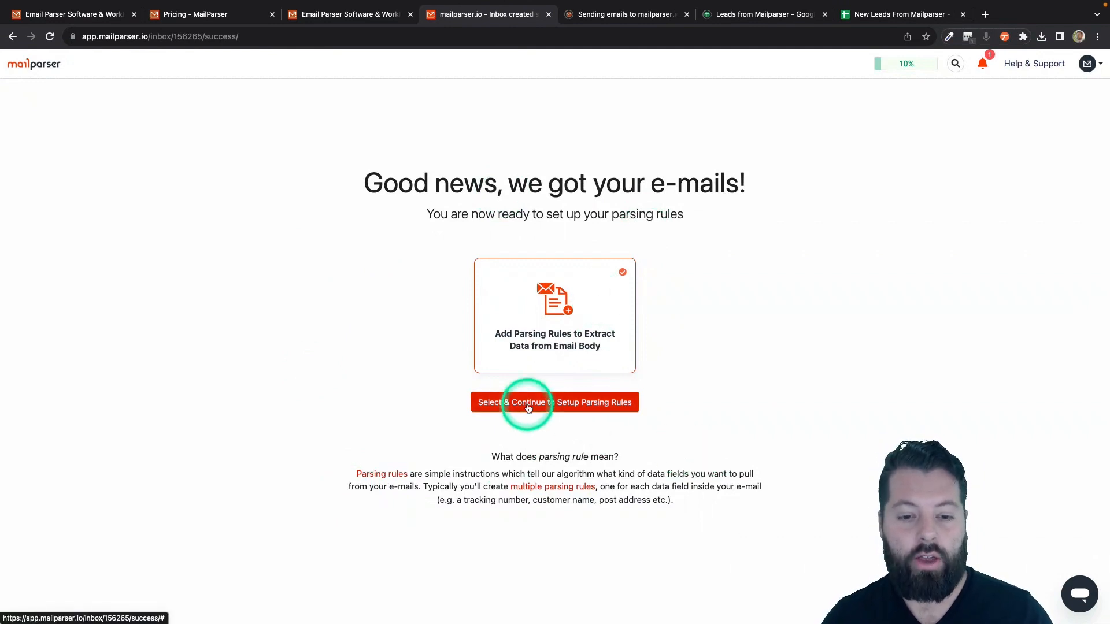
Set up the inbox's parsing rules with the Real Estate category and its Realtor.CA inquiry template
click(579, 407)
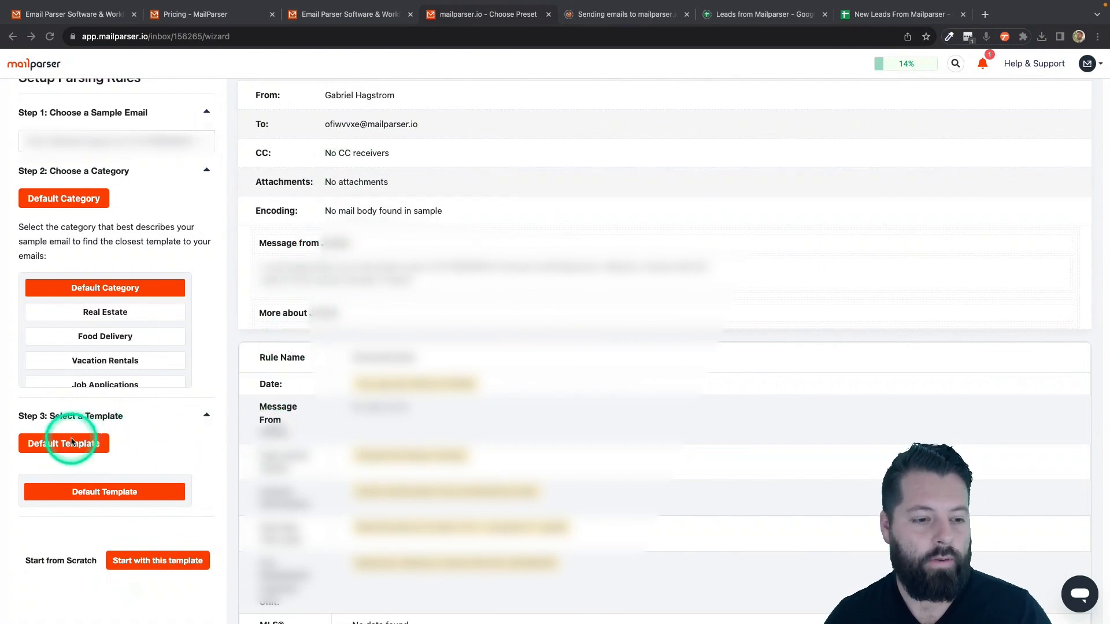
click(100, 313)
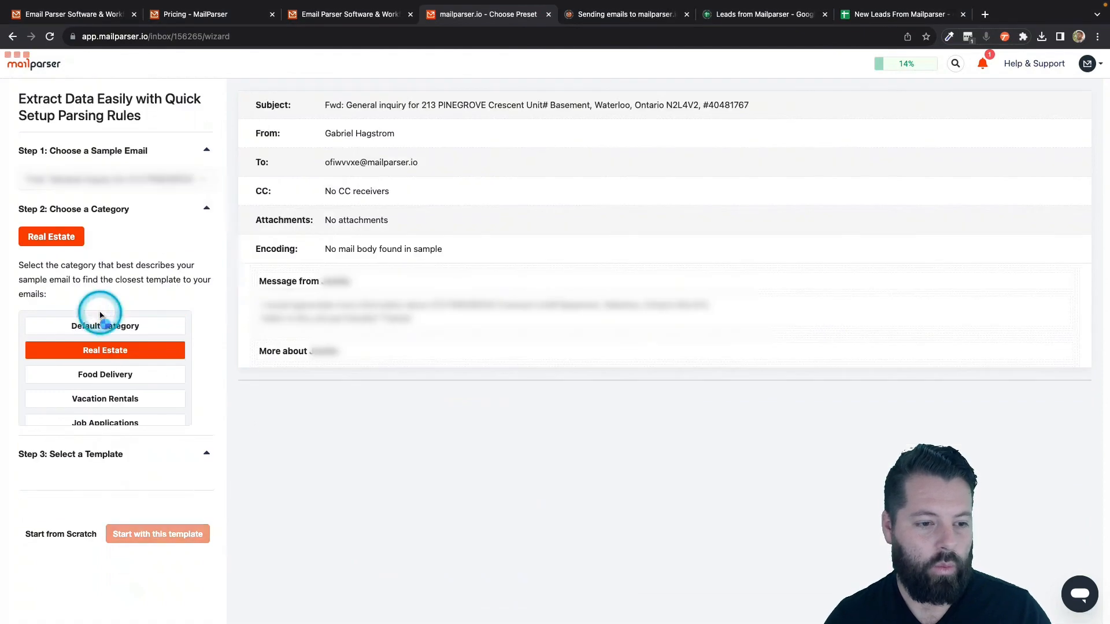
scroll(154, 412, down, 1)
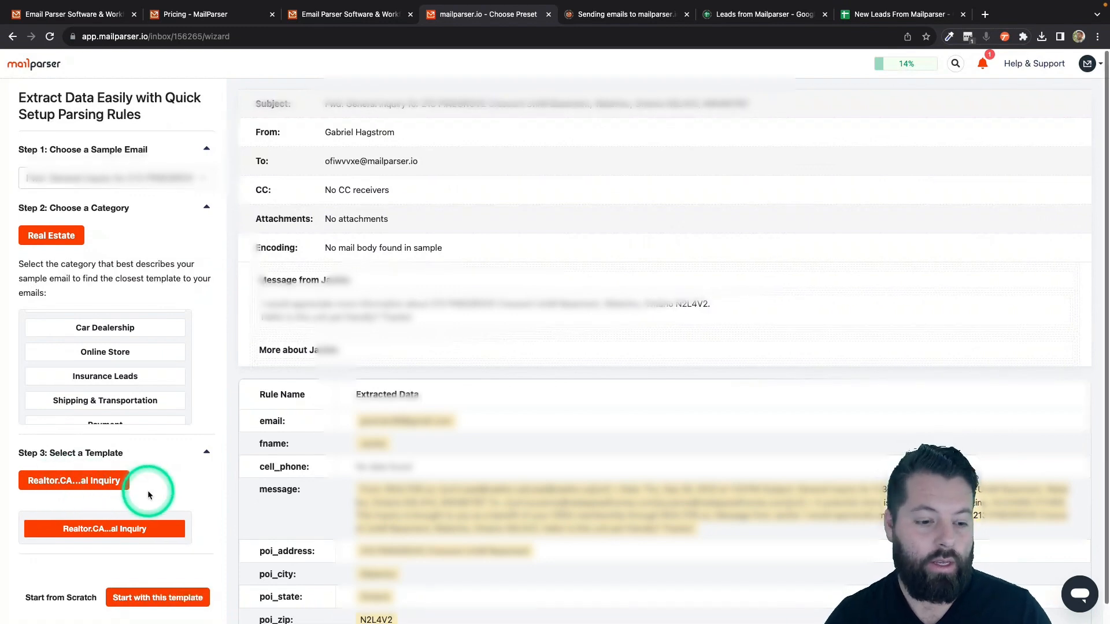
scroll(147, 491, down, 1)
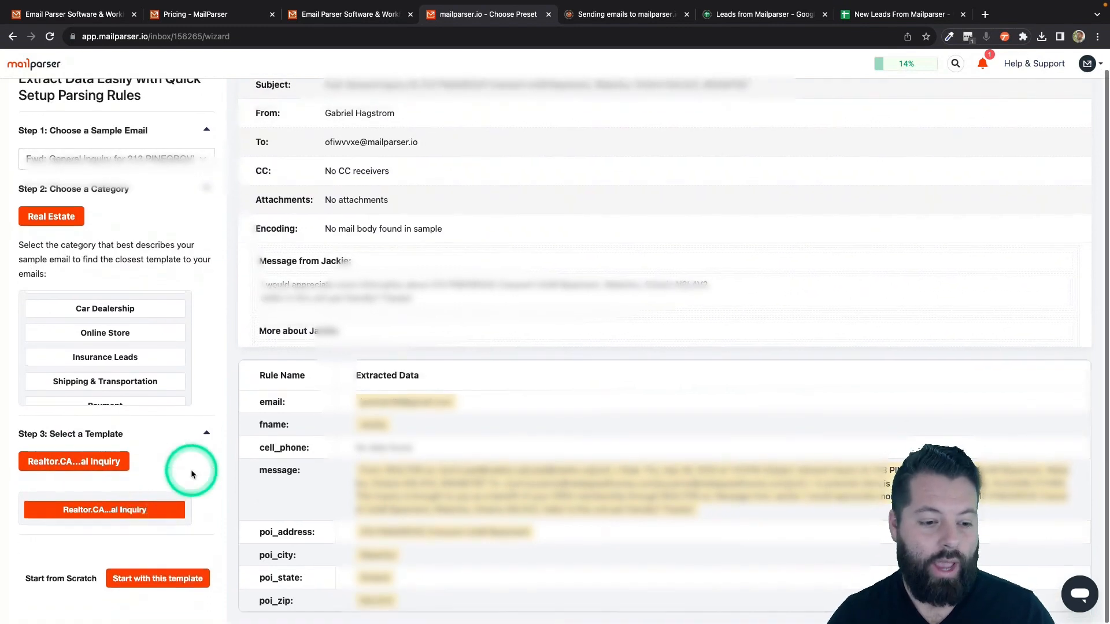
click(195, 582)
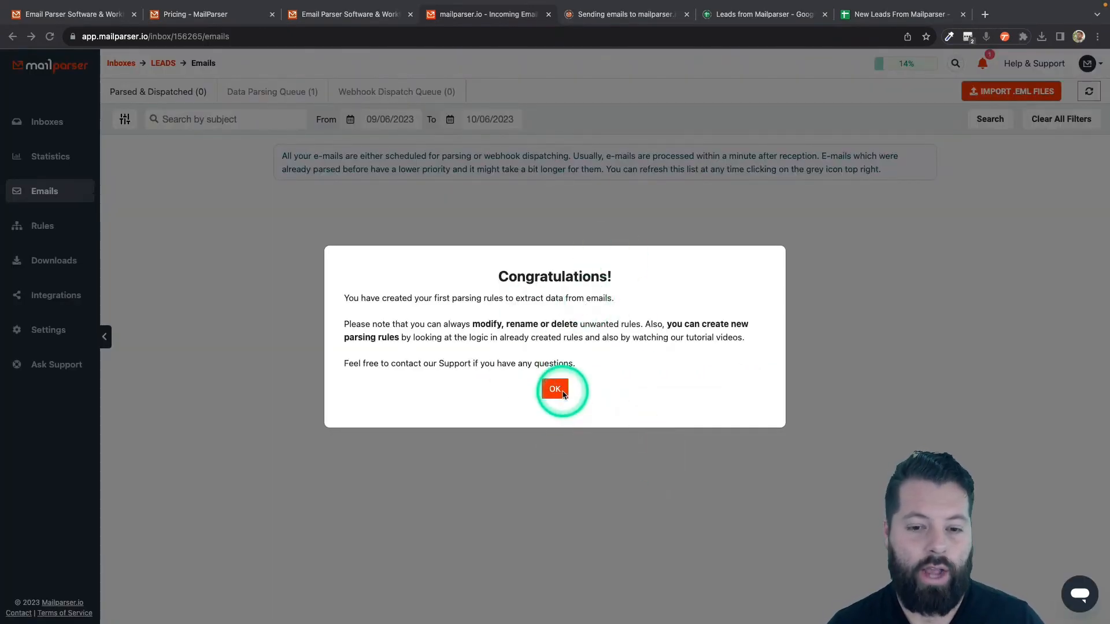
click(555, 389)
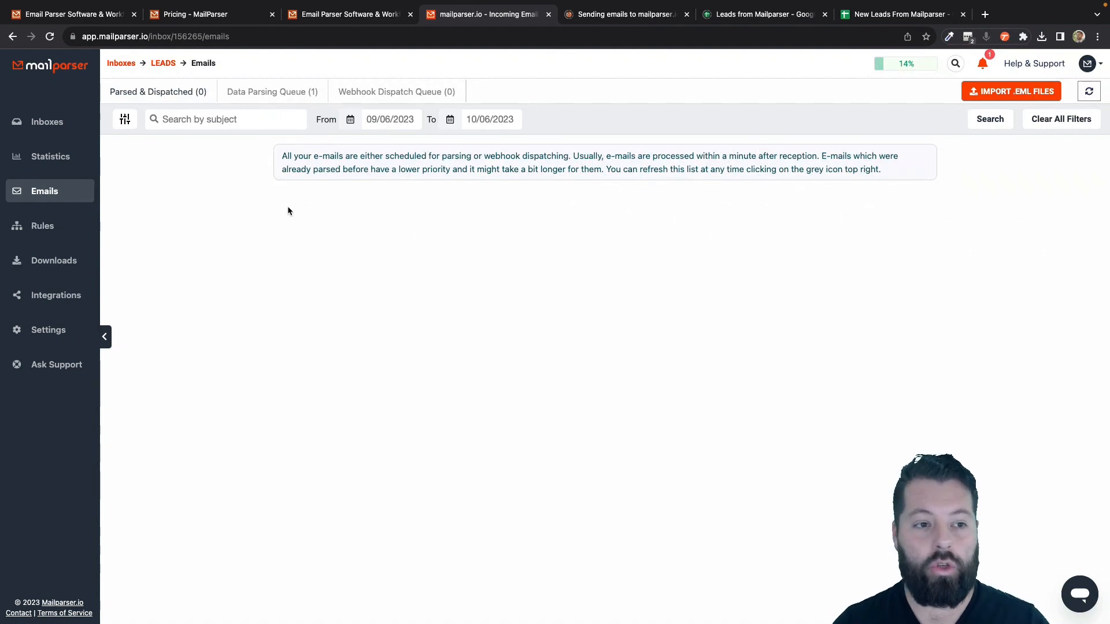
Start a new Google Sheets integration for the Leads inbox and connect the existing Google account to it
click(49, 300)
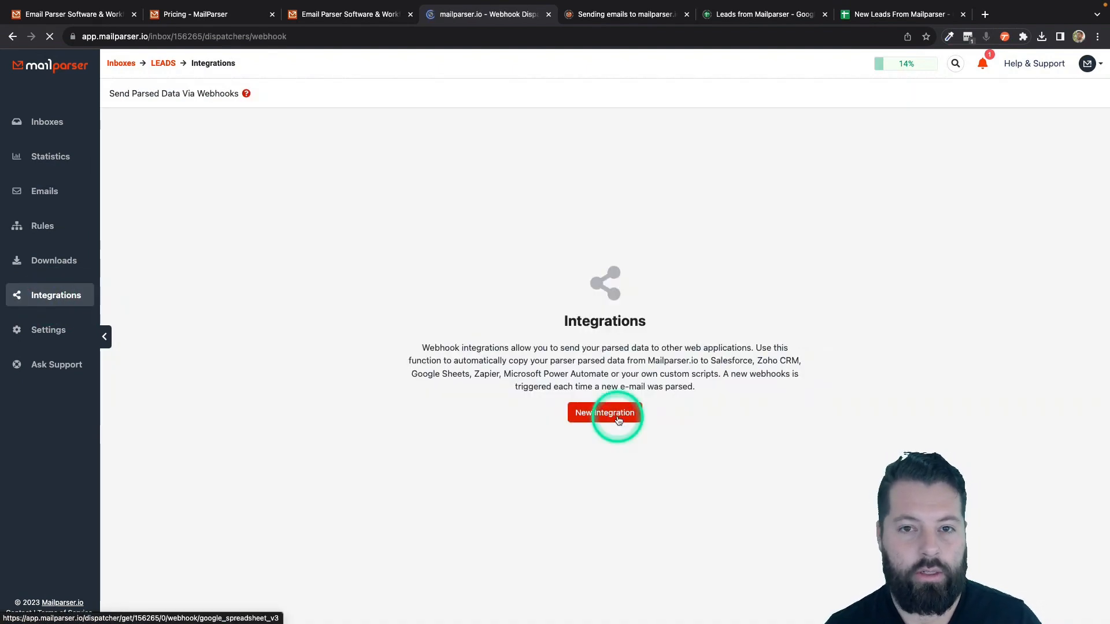
click(618, 420)
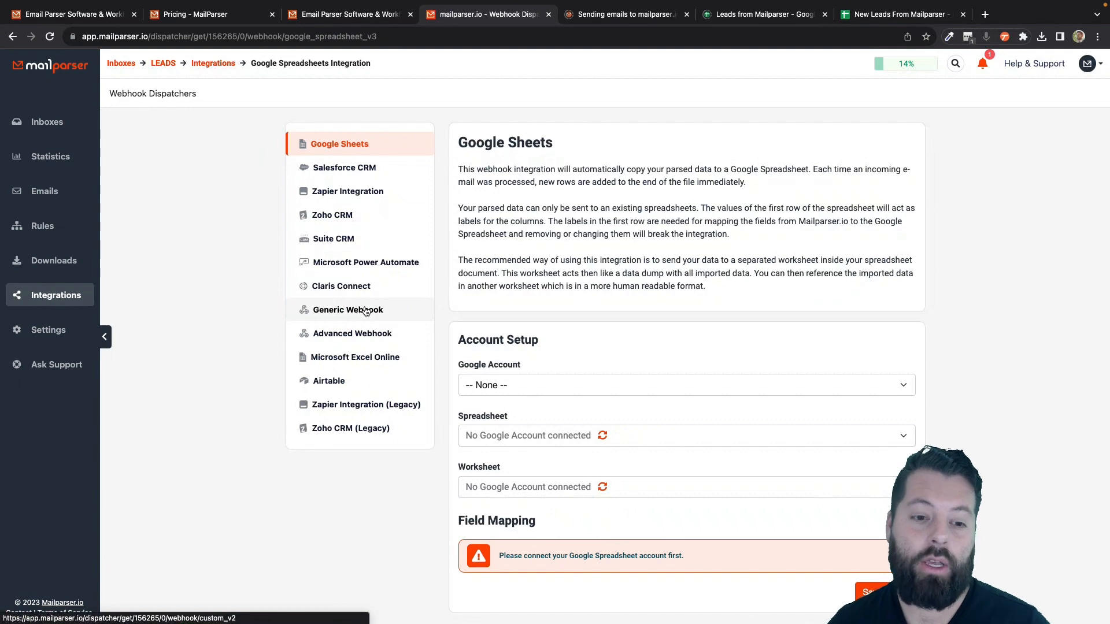
click(341, 311)
click(377, 314)
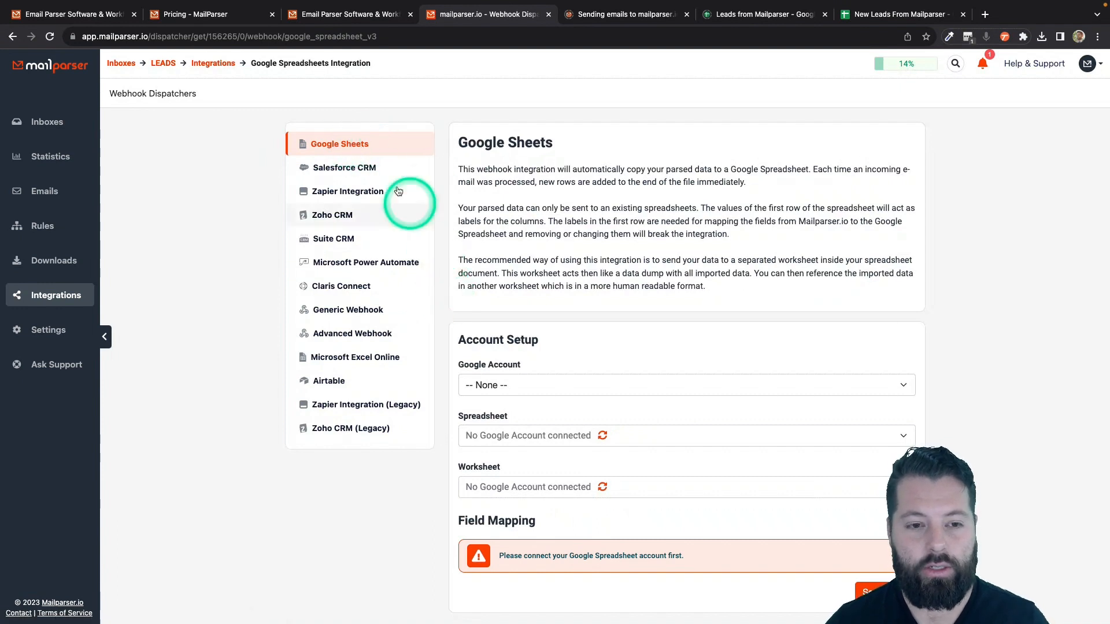
scroll(509, 240, down, 1)
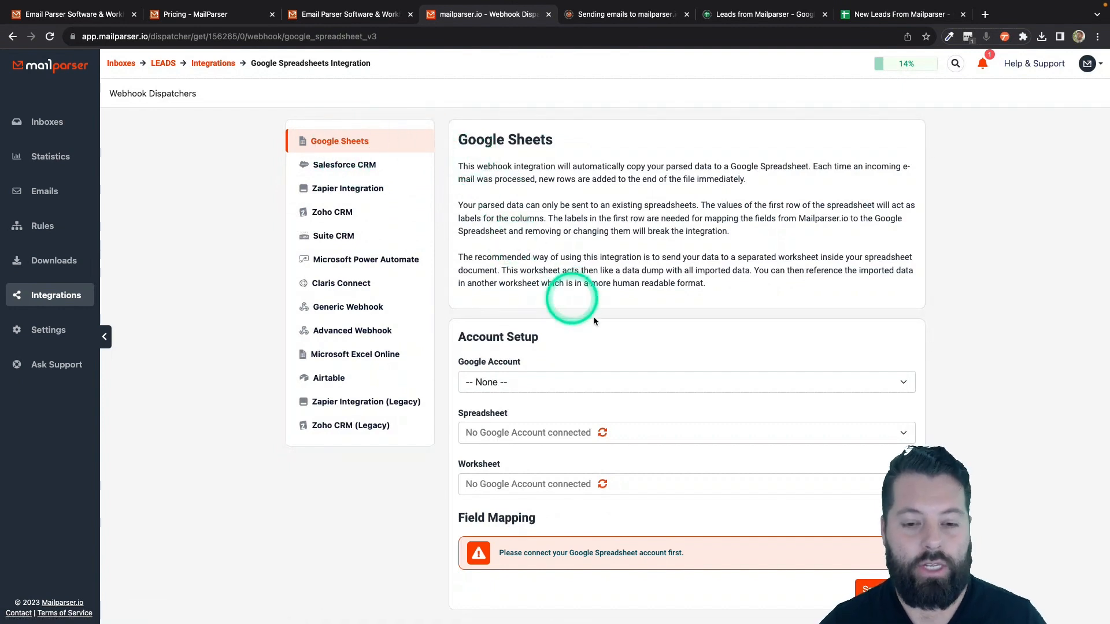
click(559, 384)
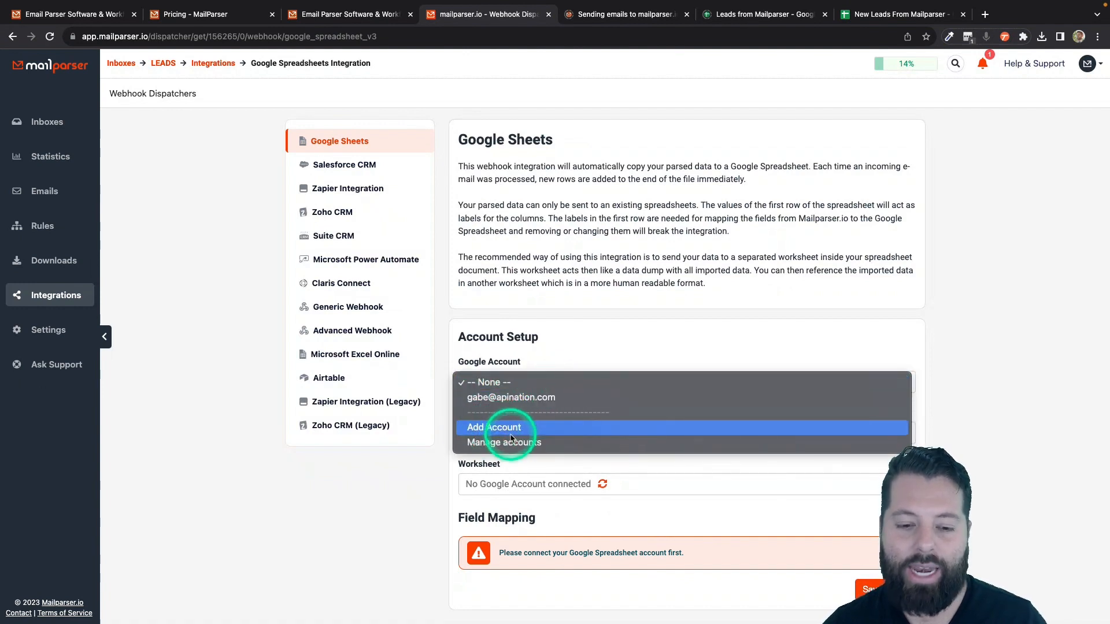
click(496, 397)
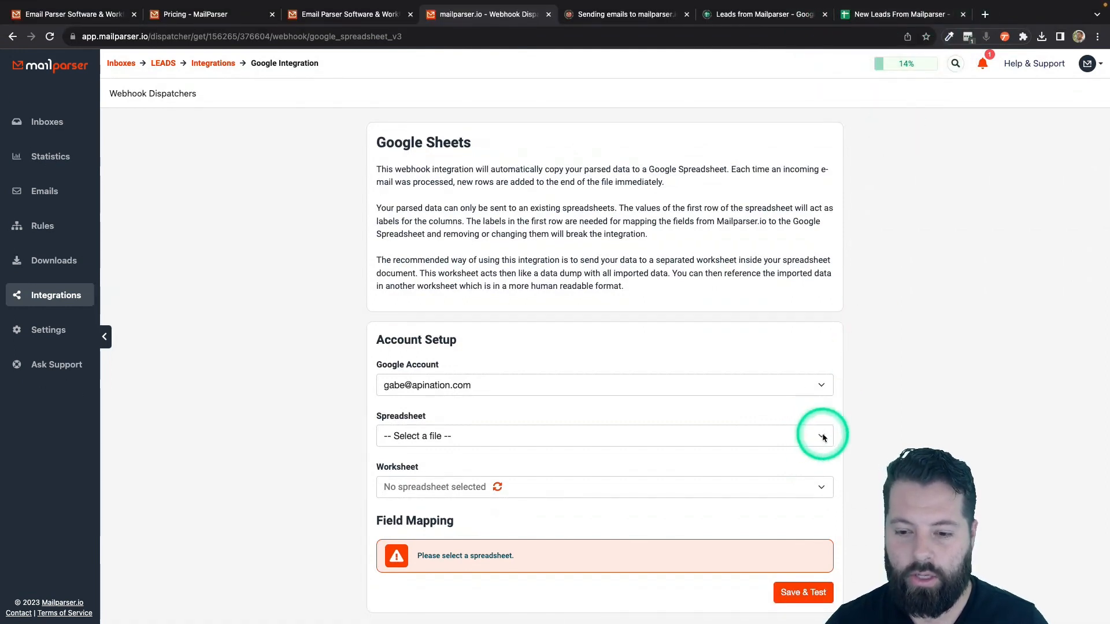
Choose the New Leads From Mailparser spreadsheet and its Sheet1 worksheet as the integration's destination
click(822, 438)
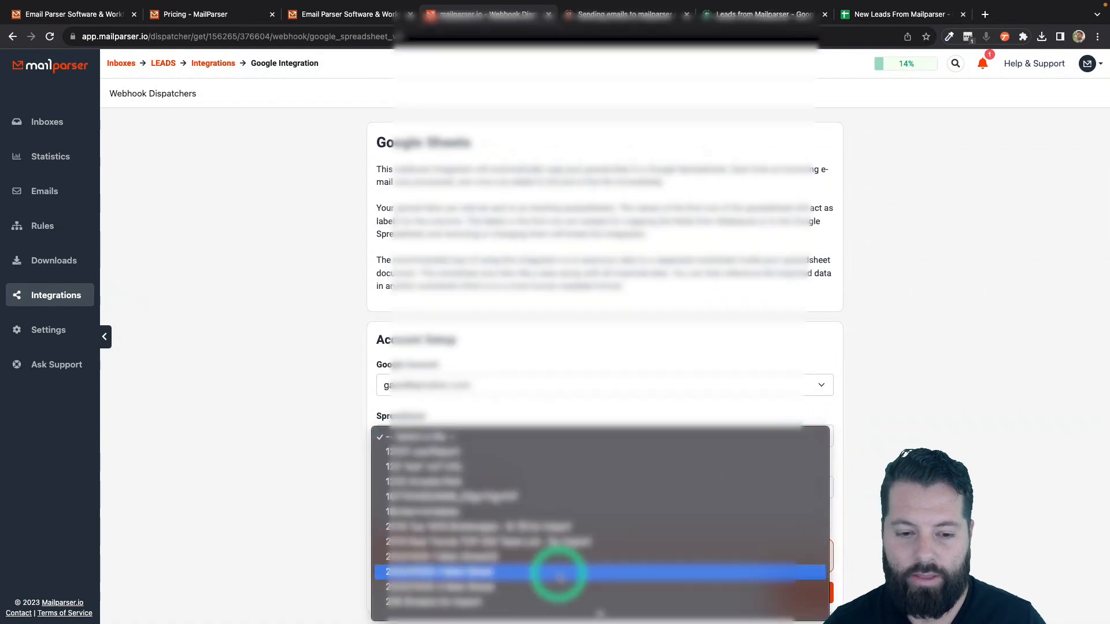
scroll(557, 573, down, 5)
scroll(558, 572, down, 15)
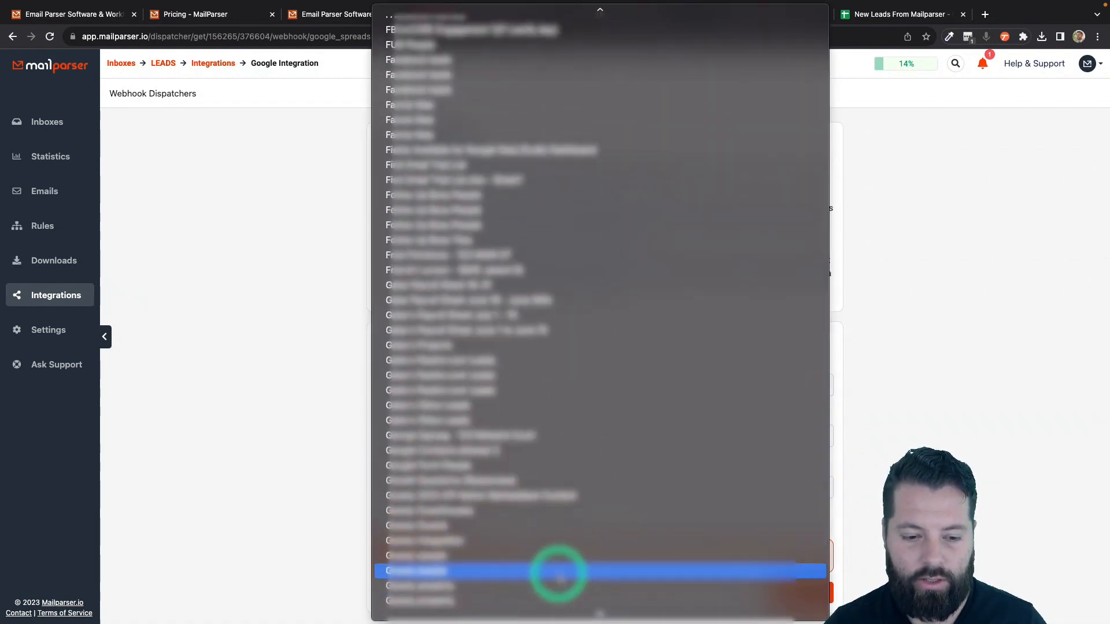
scroll(561, 579, down, 15)
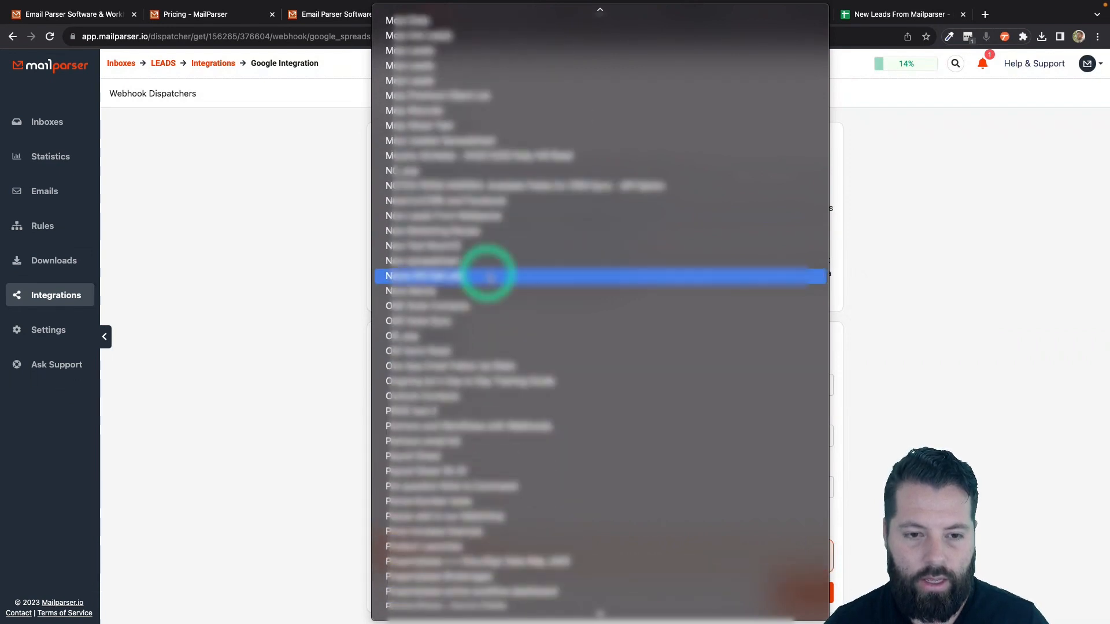
click(433, 220)
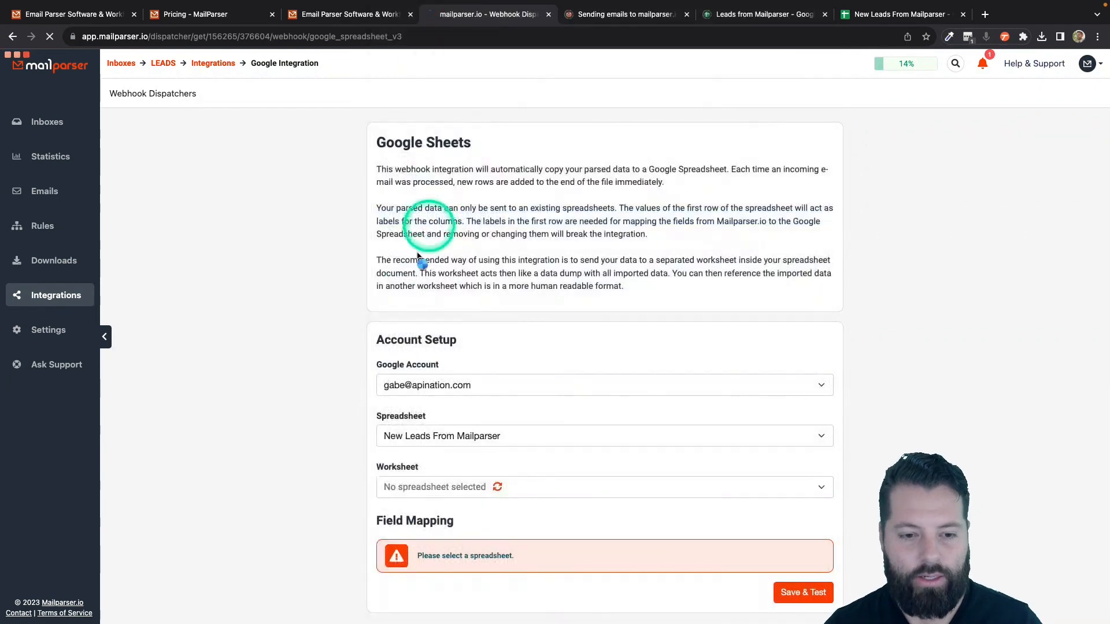
click(371, 501)
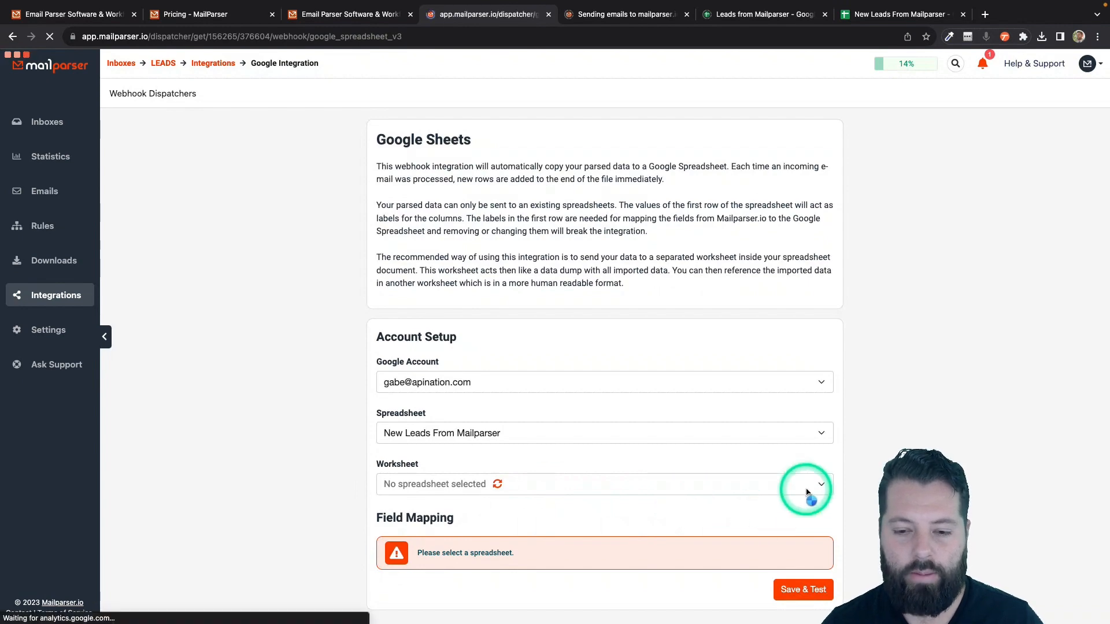
Map the Fname column to the fname field and check the options for Lname, leaving it at no value
scroll(373, 495, down, 5)
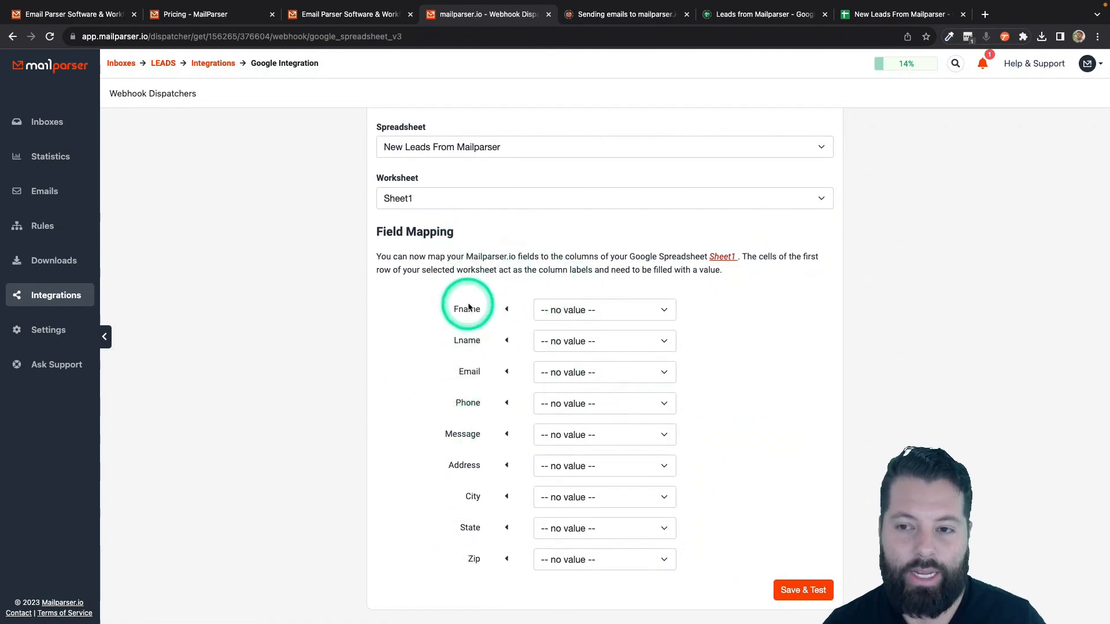
click(569, 313)
click(559, 341)
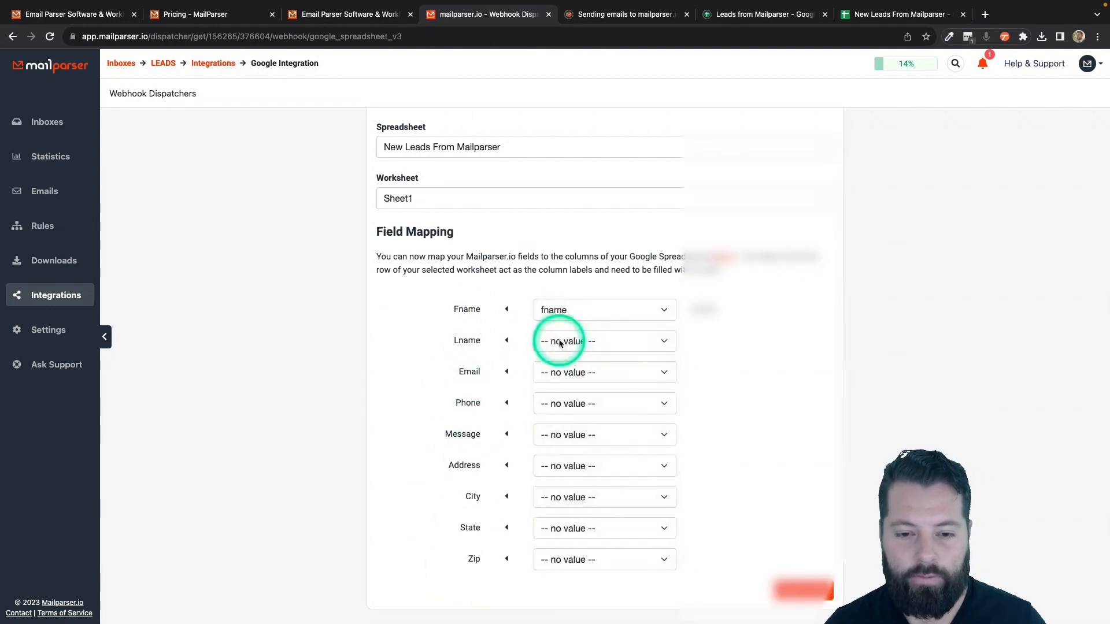
click(560, 342)
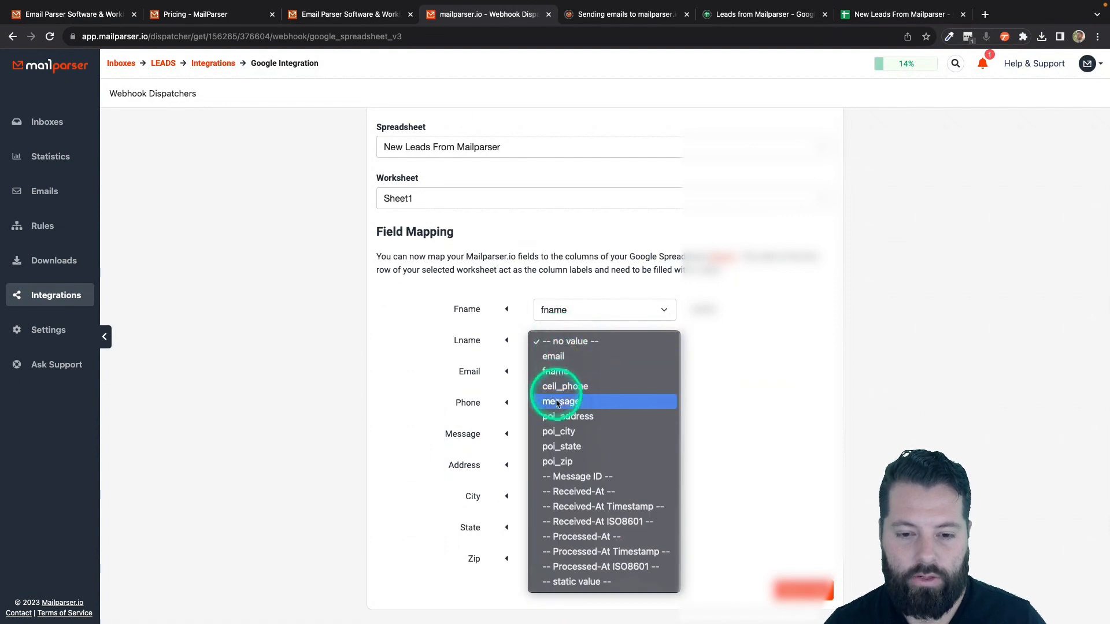
click(725, 366)
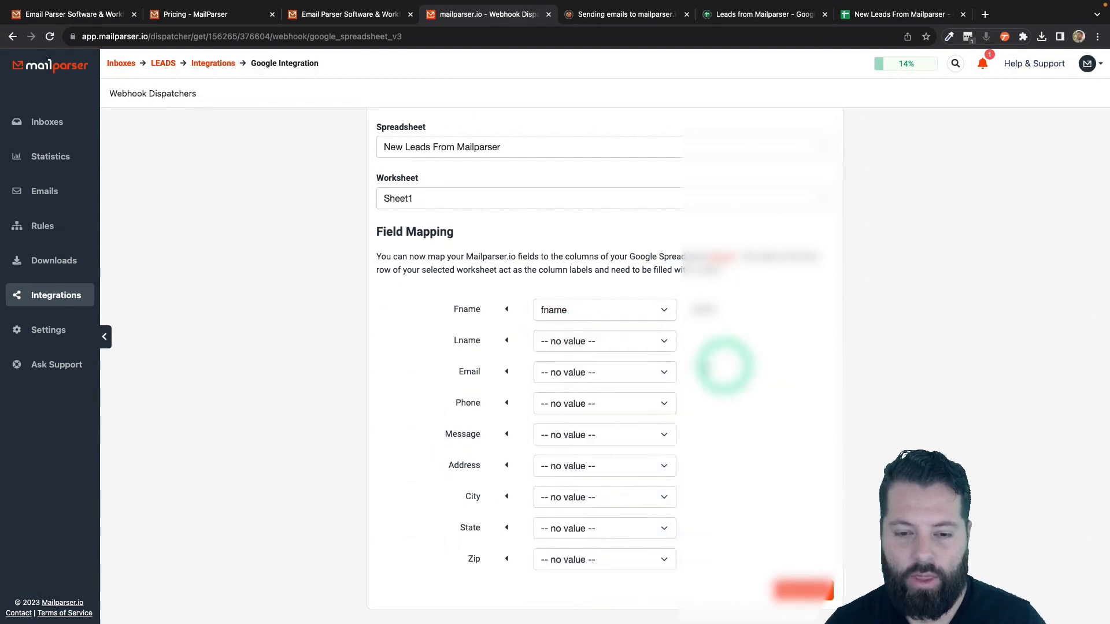
click(636, 344)
click(680, 343)
Map the Email column to email, Phone to cell_phone and Message to message
click(632, 369)
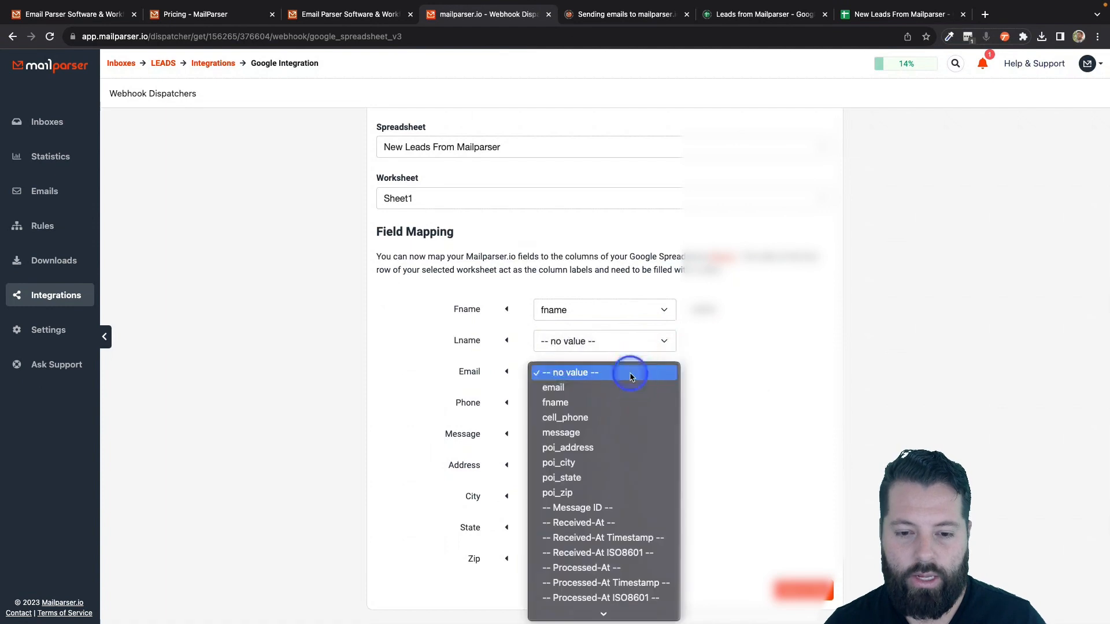
click(603, 394)
click(597, 403)
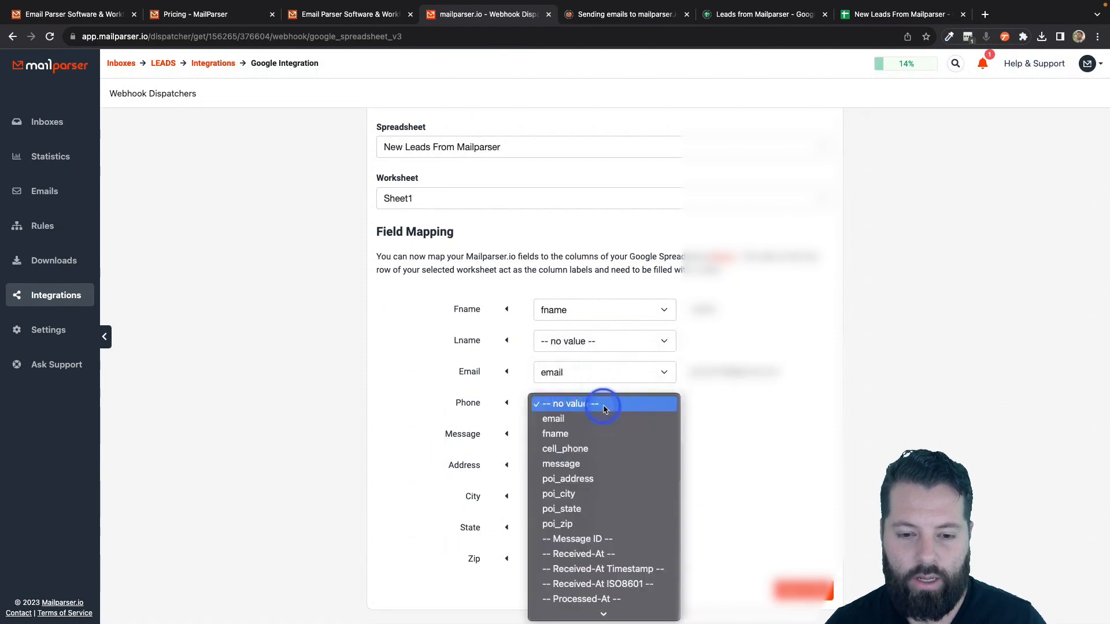
click(585, 451)
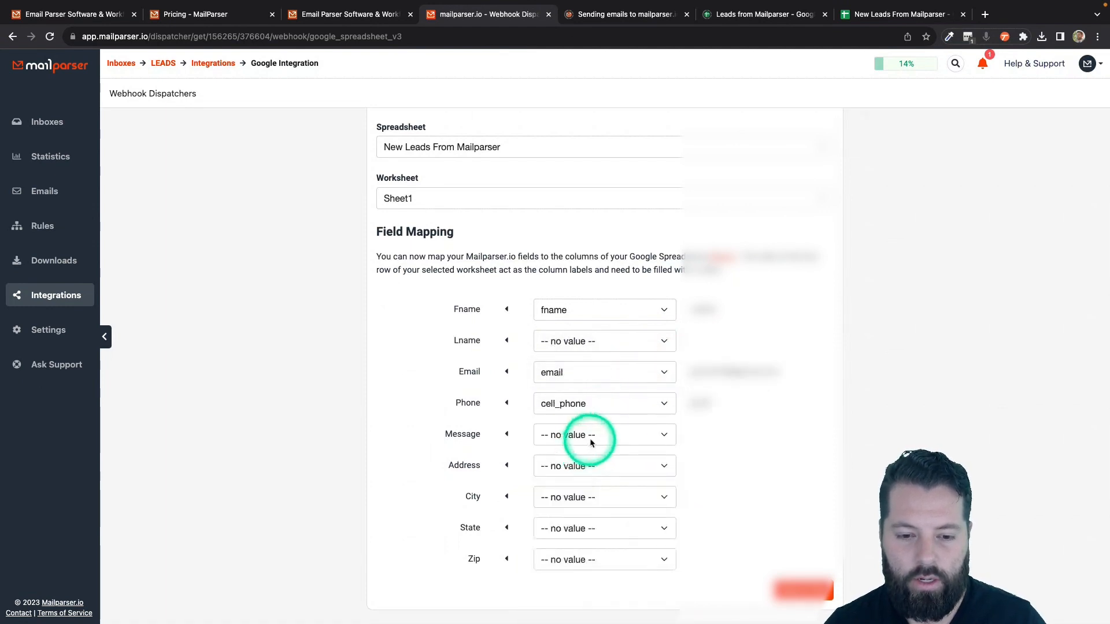
click(588, 436)
click(580, 498)
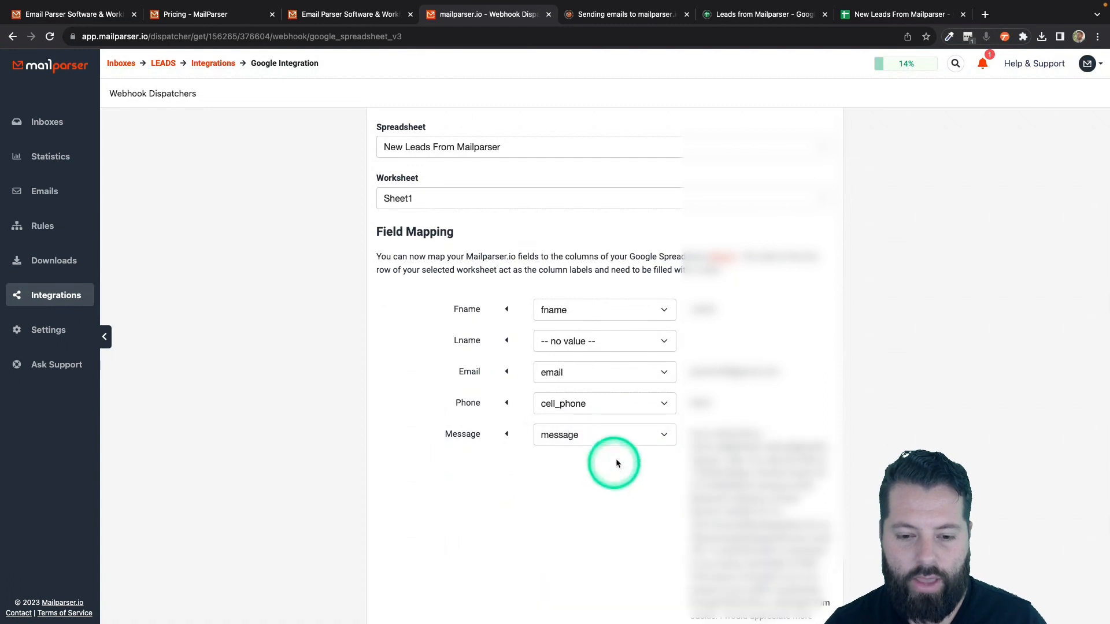
Map the Address, City, State and Zip columns to poi_address, poi_city, poi_state and poi_zip
scroll(630, 558, down, 4)
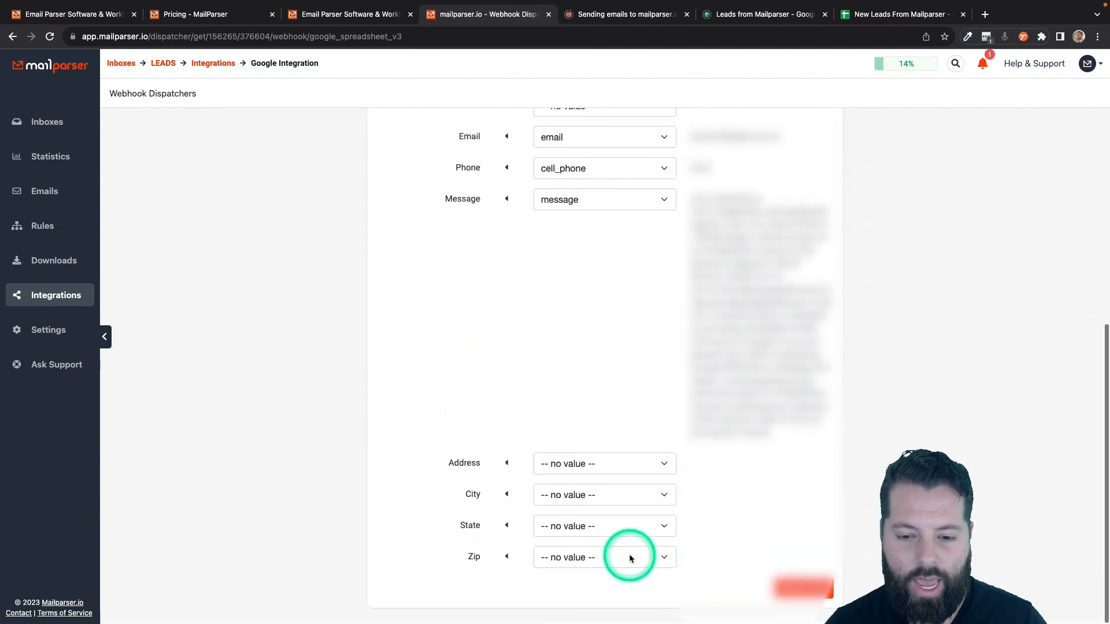
click(651, 466)
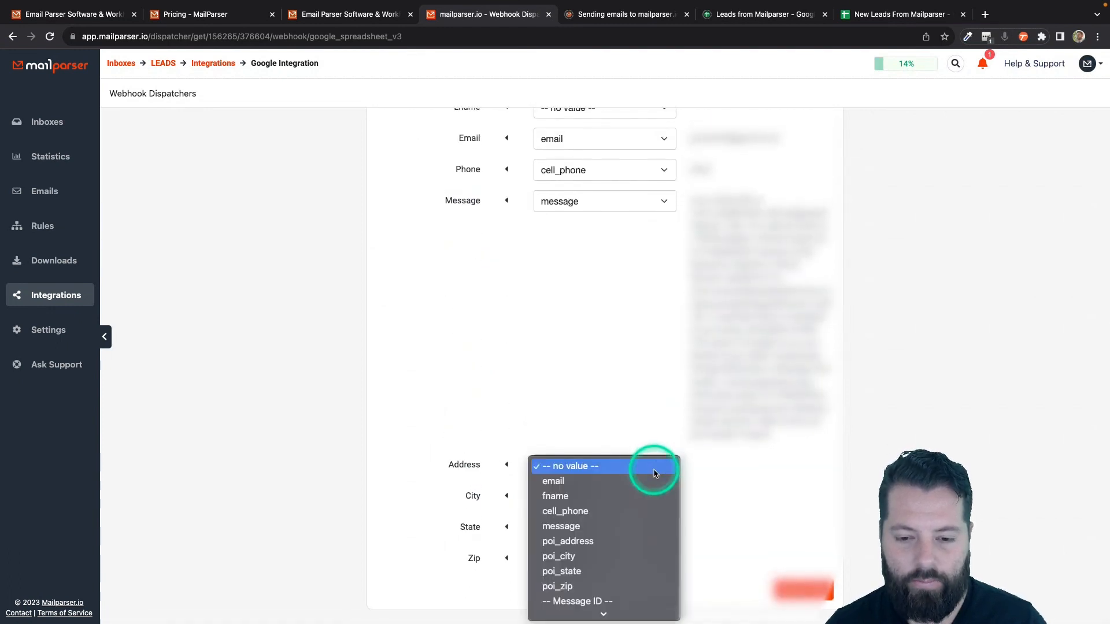
click(578, 541)
click(598, 509)
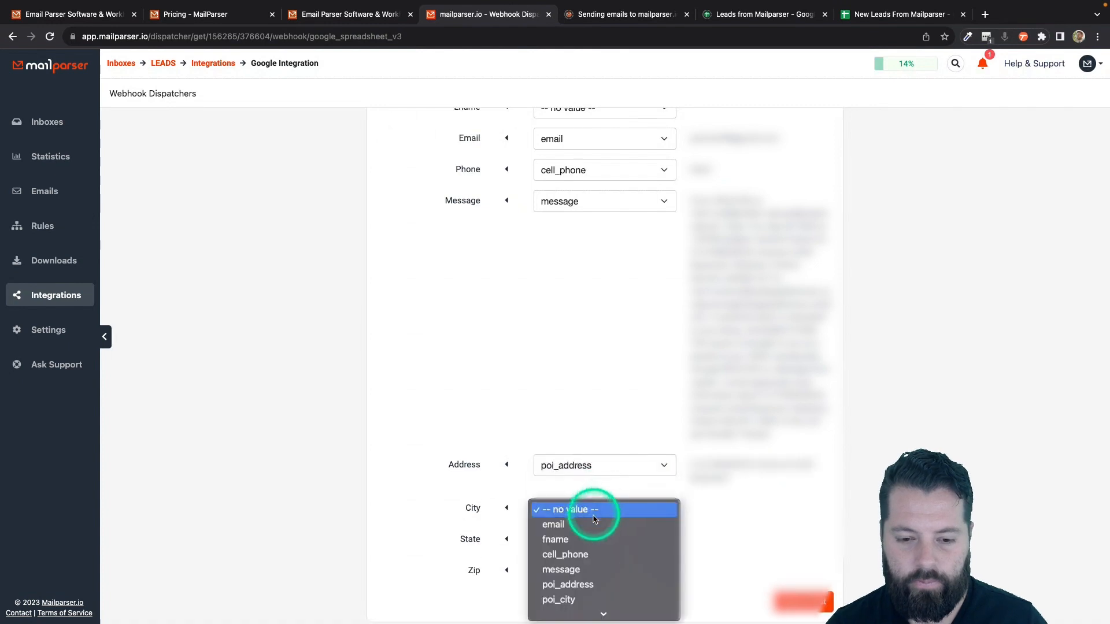
click(579, 565)
click(578, 541)
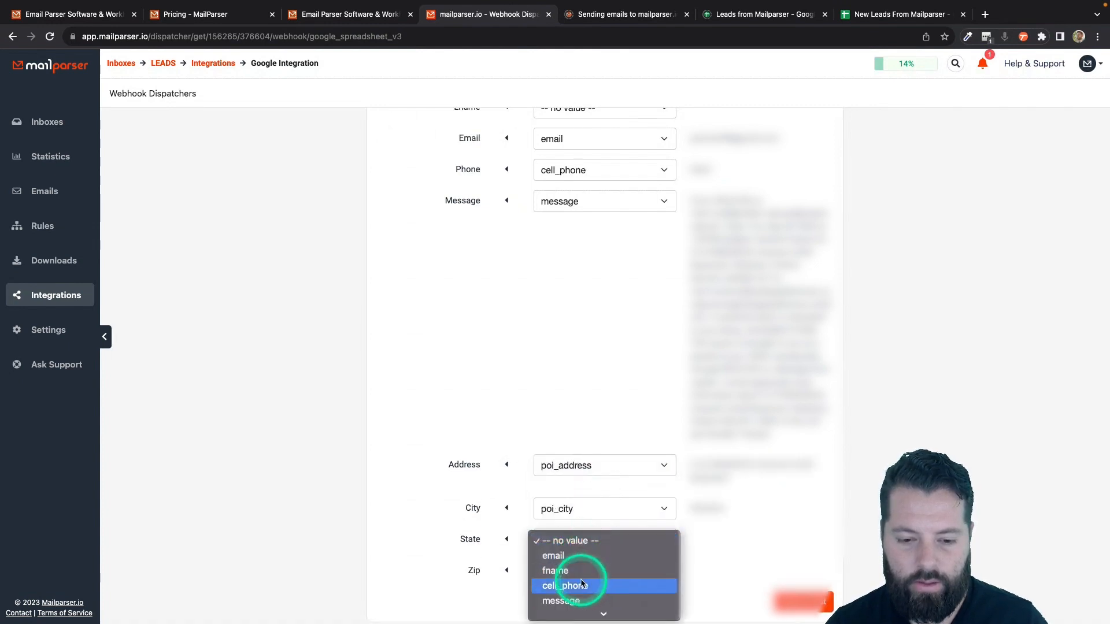
click(580, 506)
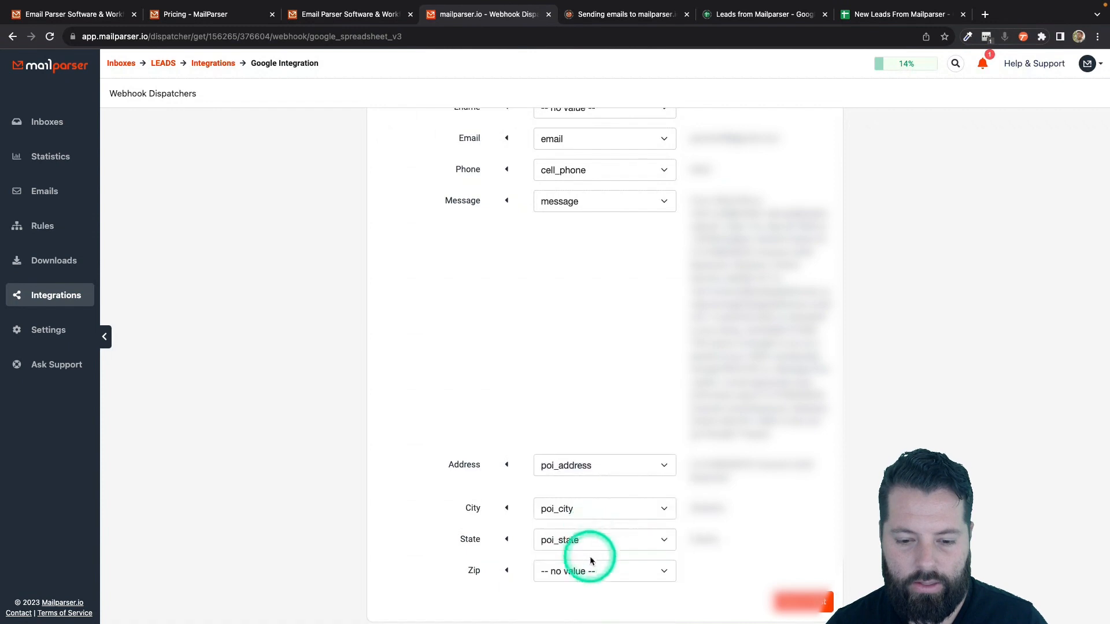
click(589, 570)
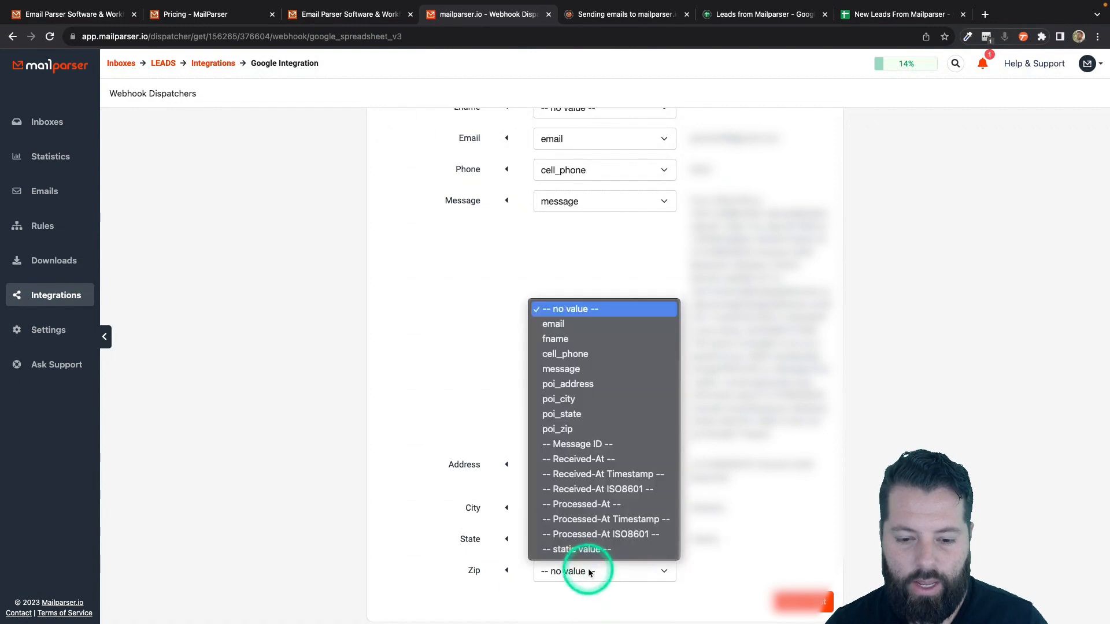
click(590, 429)
Save the integration after checking its mapping against the spreadsheet's header row, and send test data to the New Leads From Mailparser spreadsheet
scroll(589, 327, up, 3)
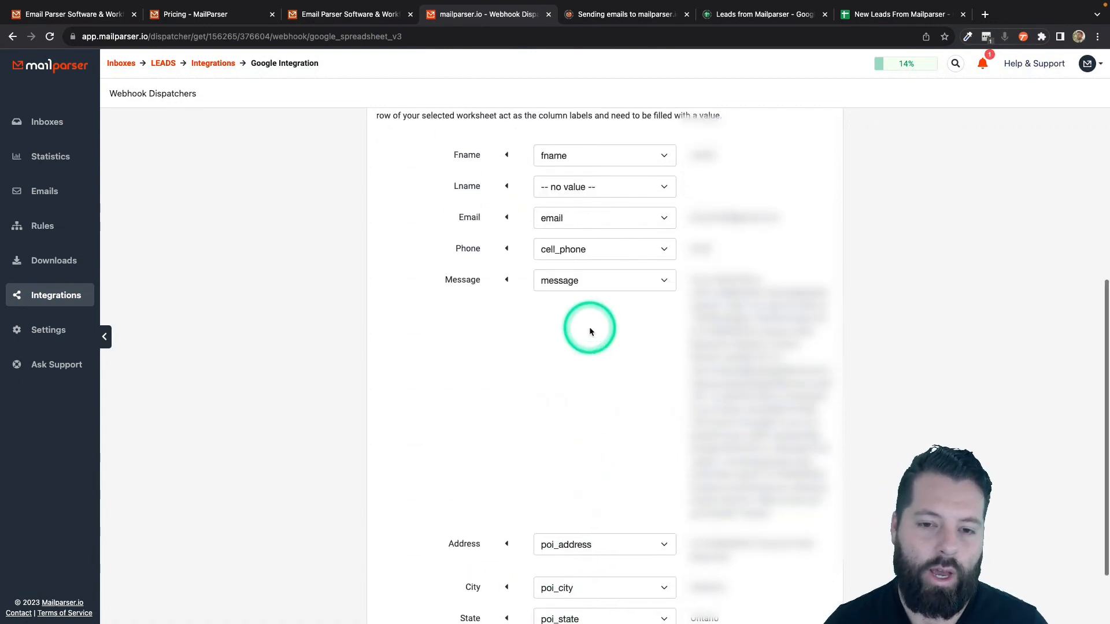
click(892, 15)
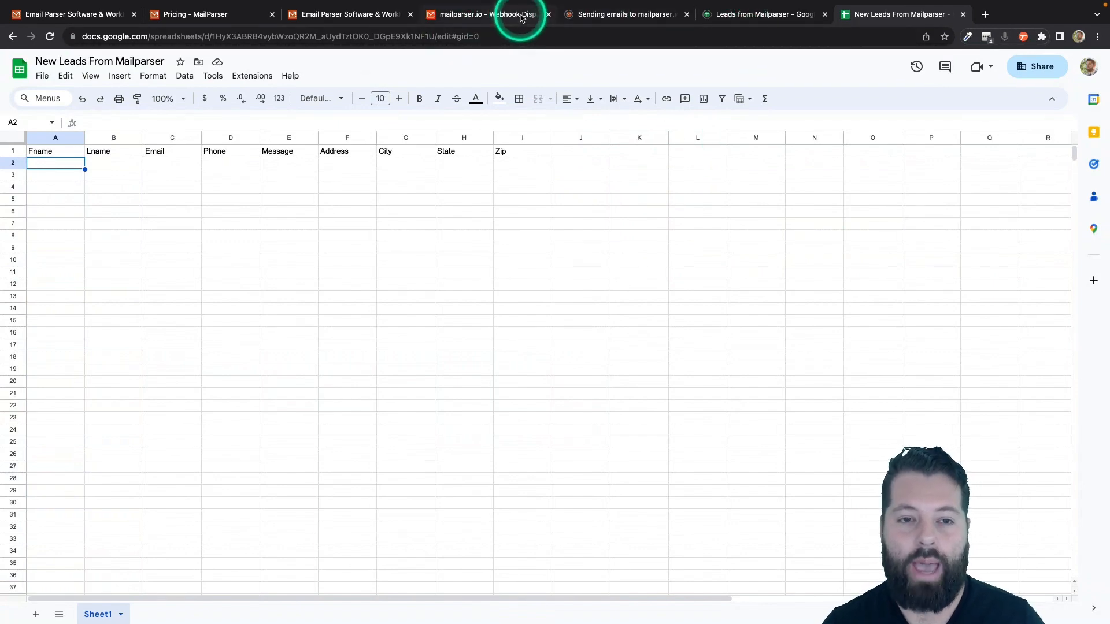
click(606, 22)
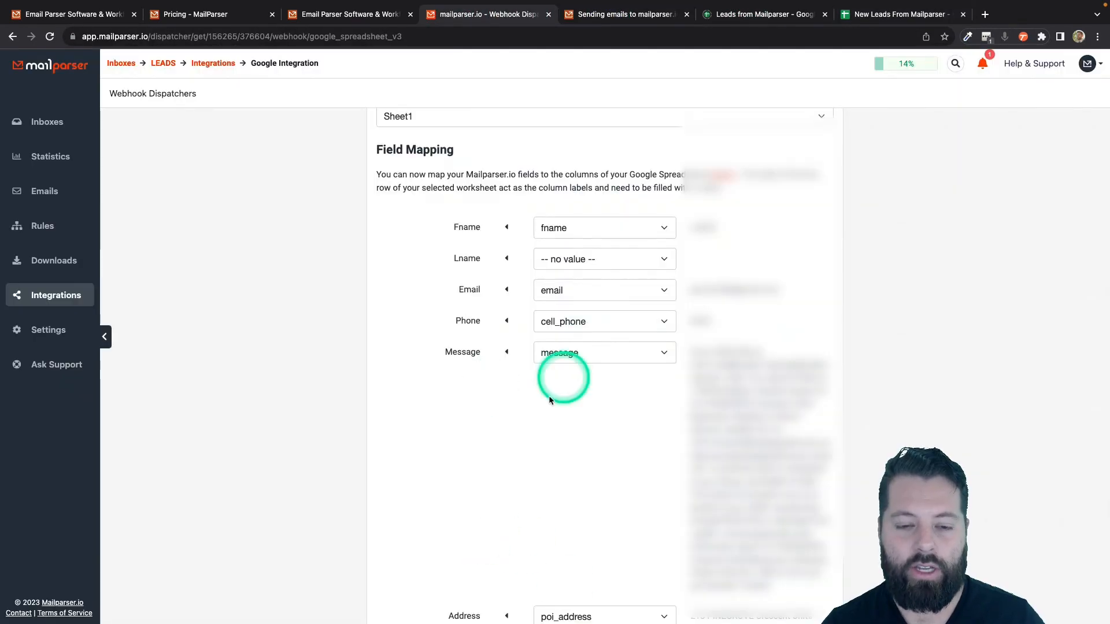
scroll(567, 585, down, 1)
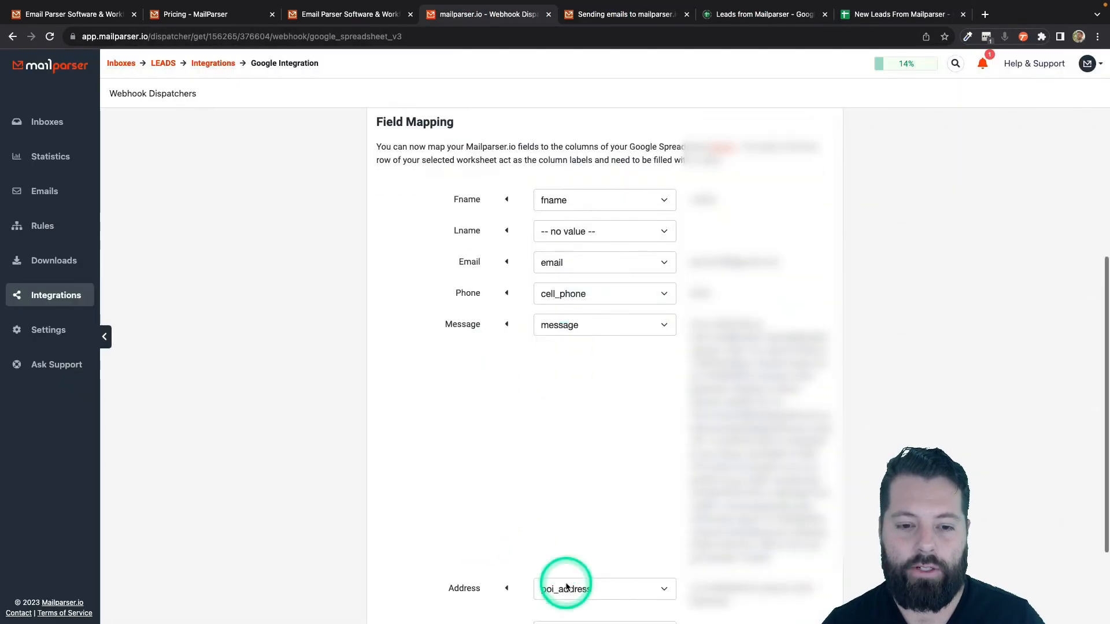
scroll(565, 588, down, 3)
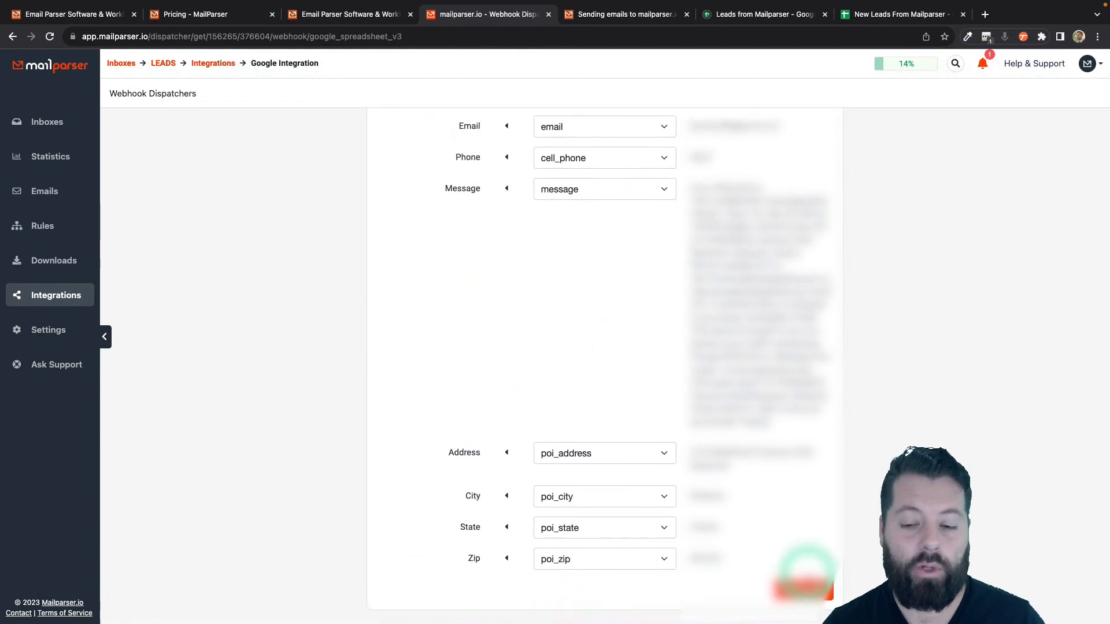
click(801, 590)
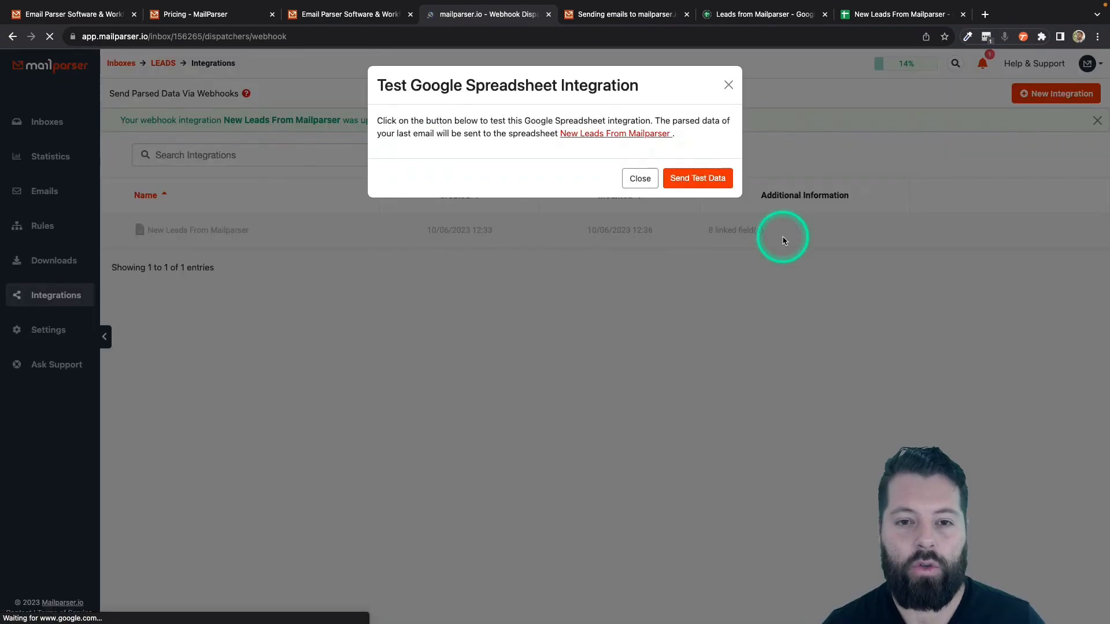
click(699, 179)
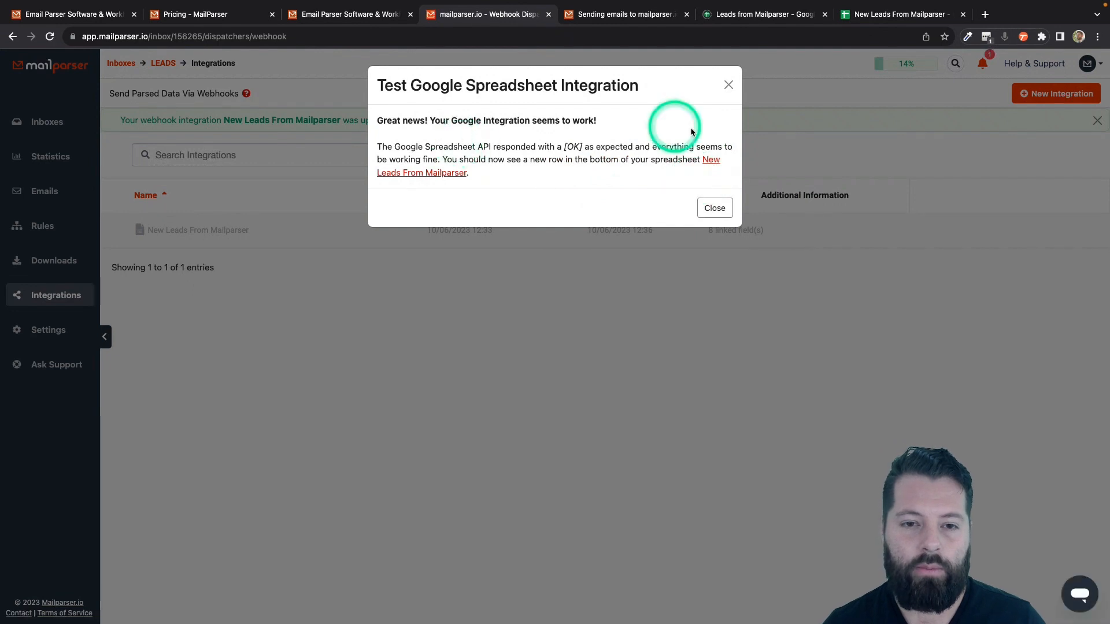
click(723, 210)
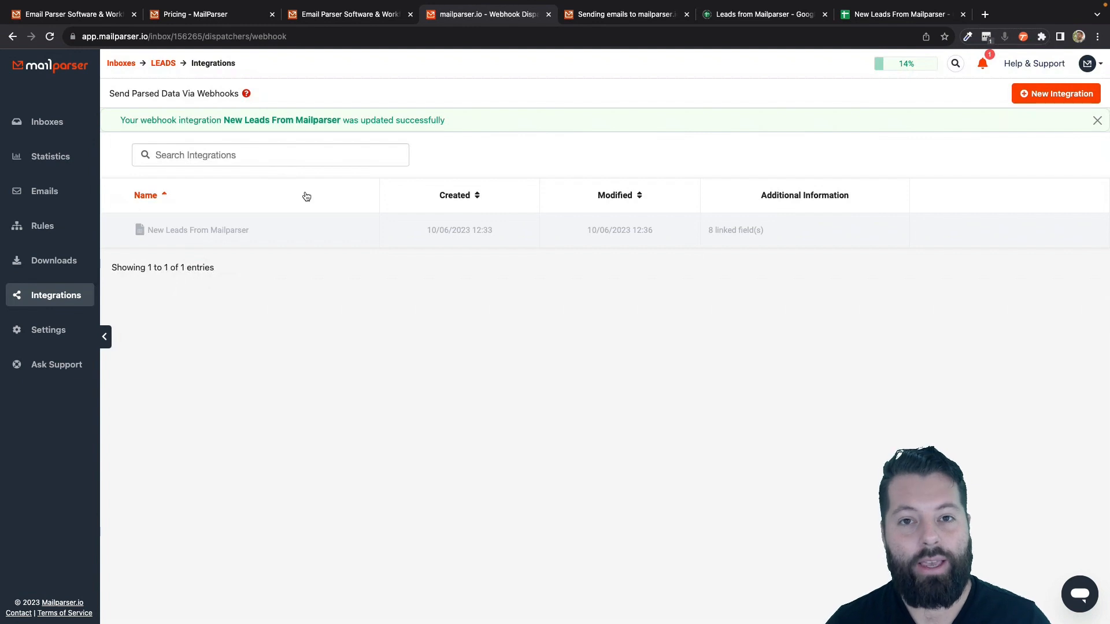
Switch to the API Nation homepage
click(549, 286)
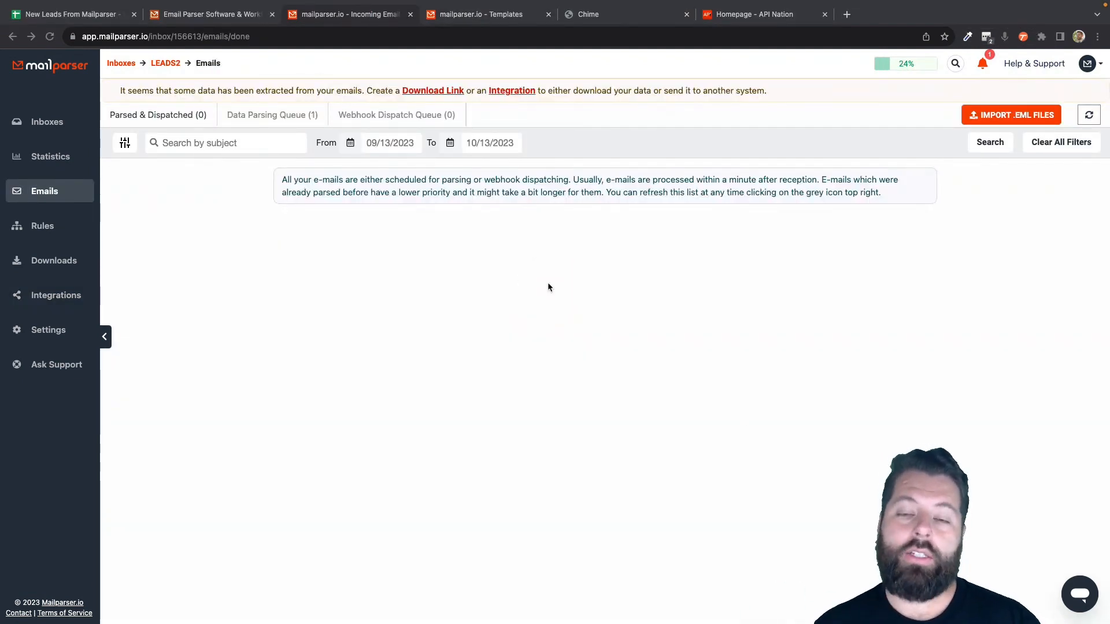
click(754, 16)
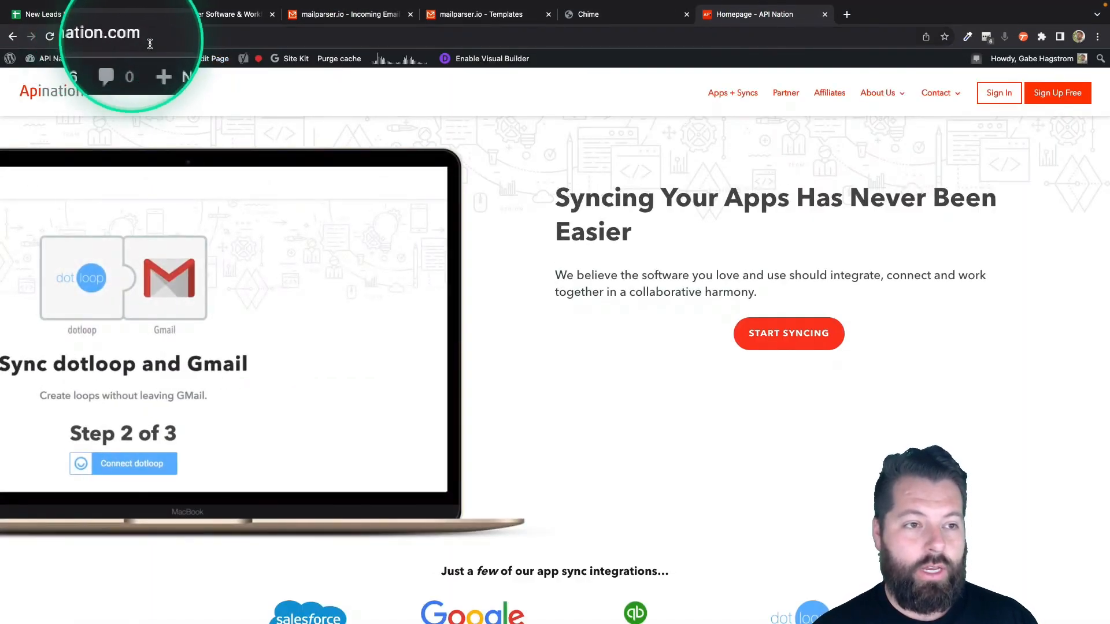
Go from the homepage to the list of syncable apps and open the MoxiWorks integrations
click(784, 341)
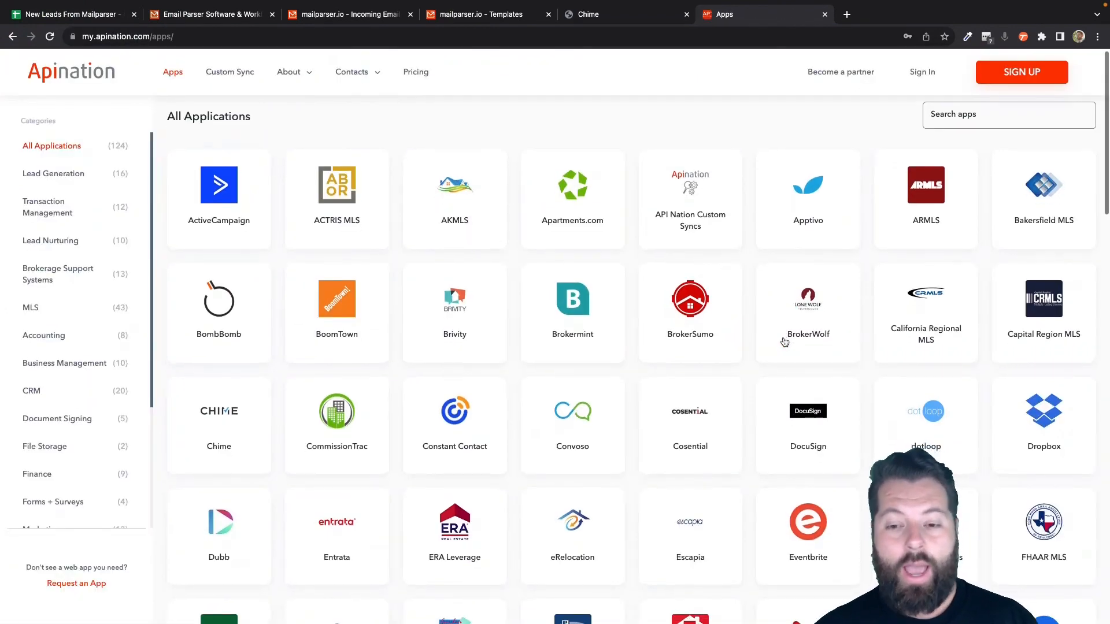
scroll(784, 342, down, 6)
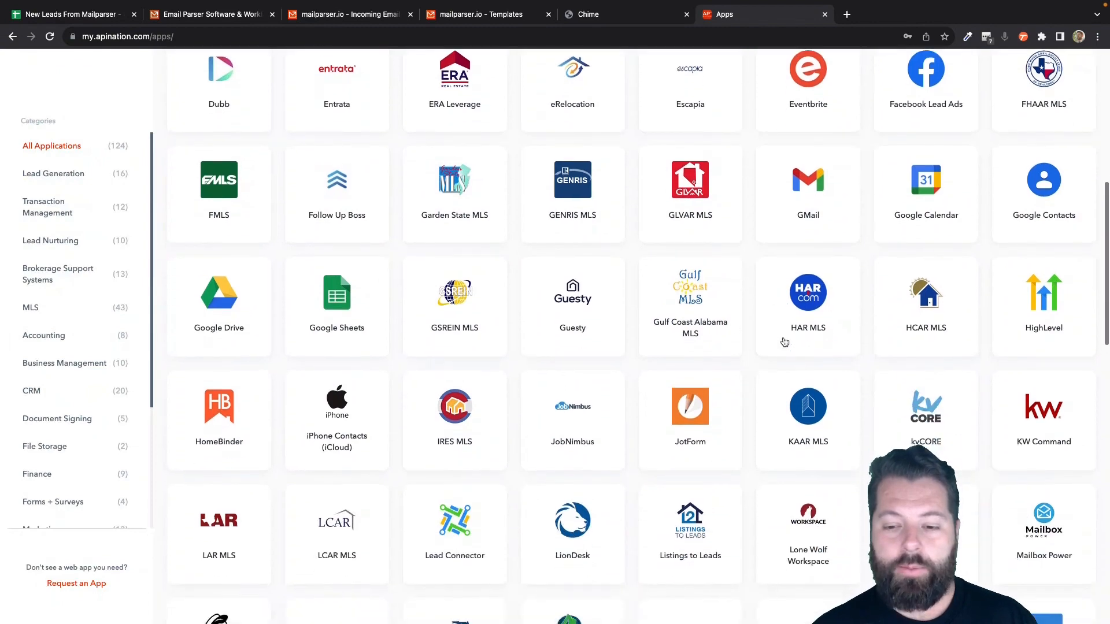
scroll(576, 322, down, 6)
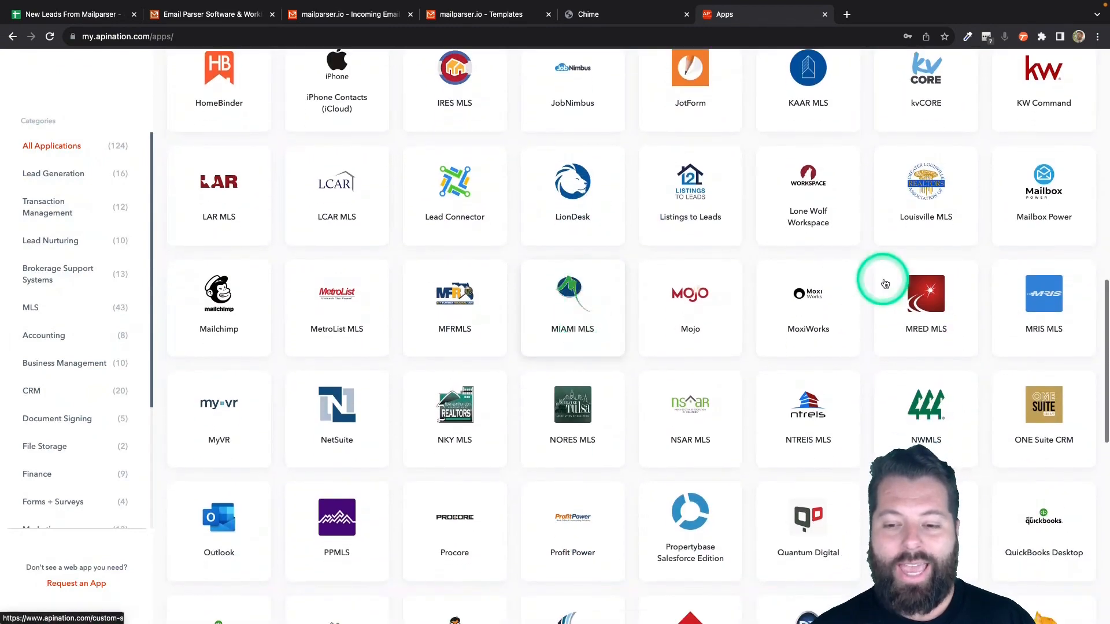
click(816, 309)
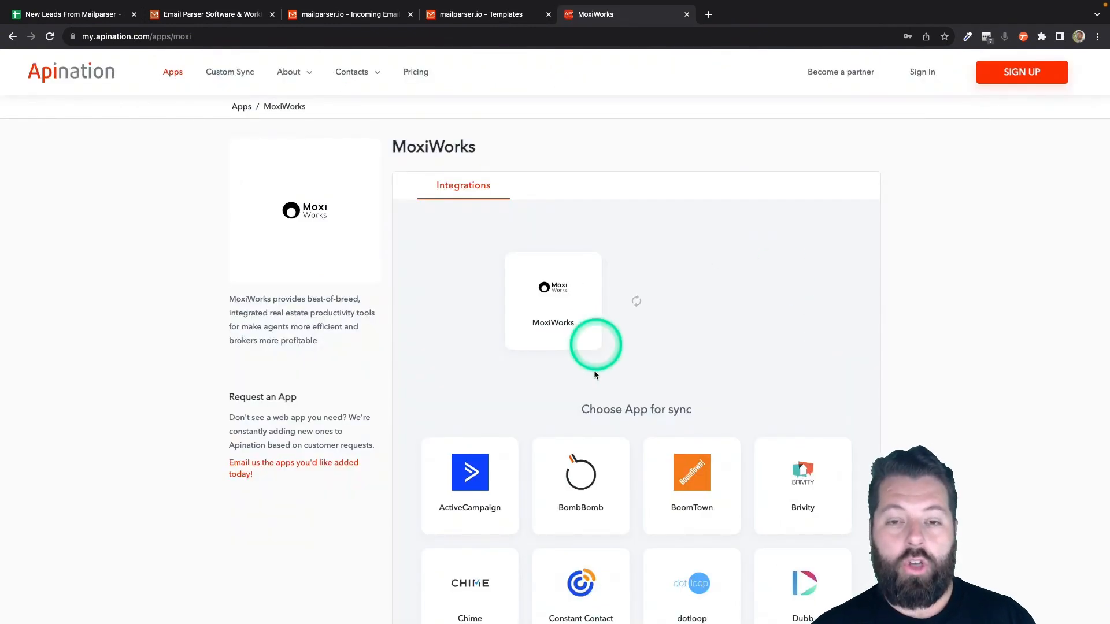
Choose Google Sheets as the app to sync with MoxiWorks and review the syncs offered for the pair
scroll(596, 371, down, 3)
scroll(596, 371, down, 2)
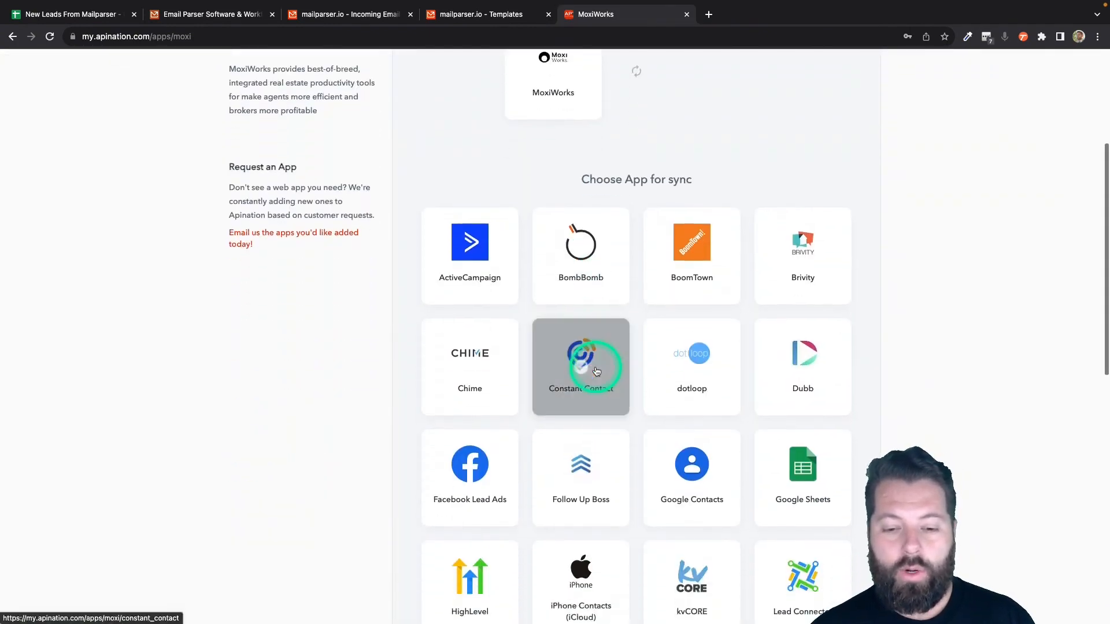
click(833, 453)
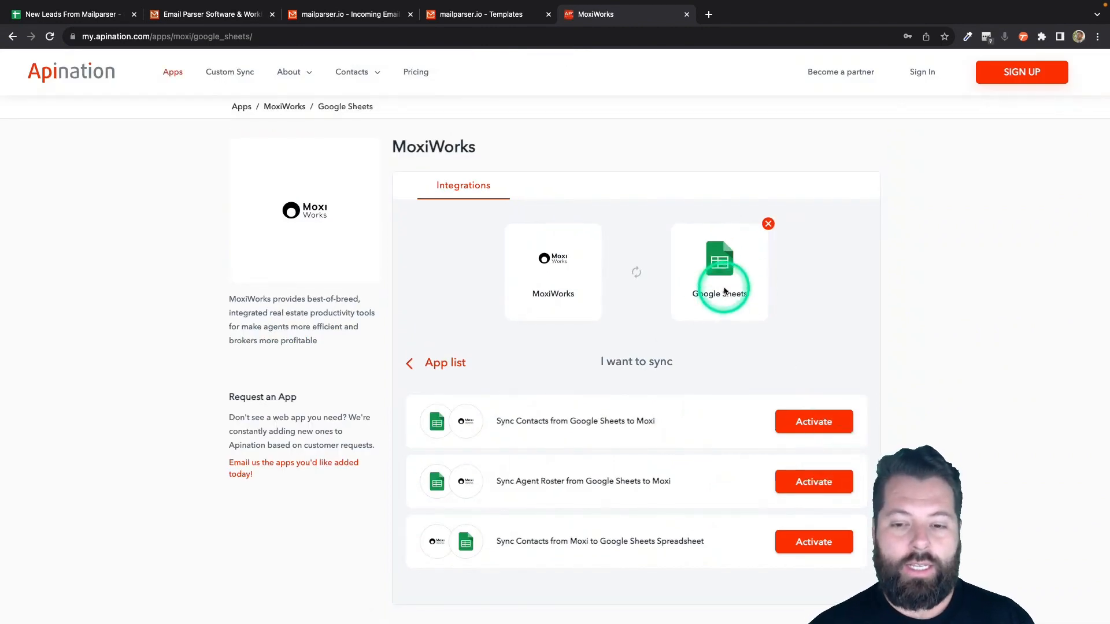
scroll(606, 381, down, 2)
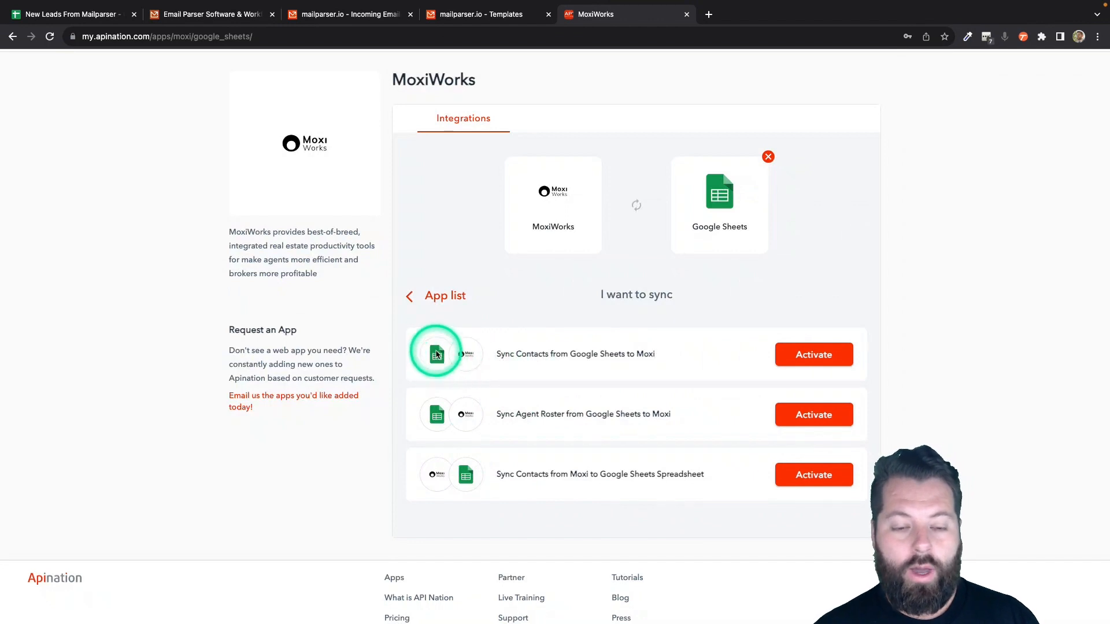
Activate Sync Contacts from Google Sheets to Moxi and sign in to API Nation with the company Google account
click(825, 355)
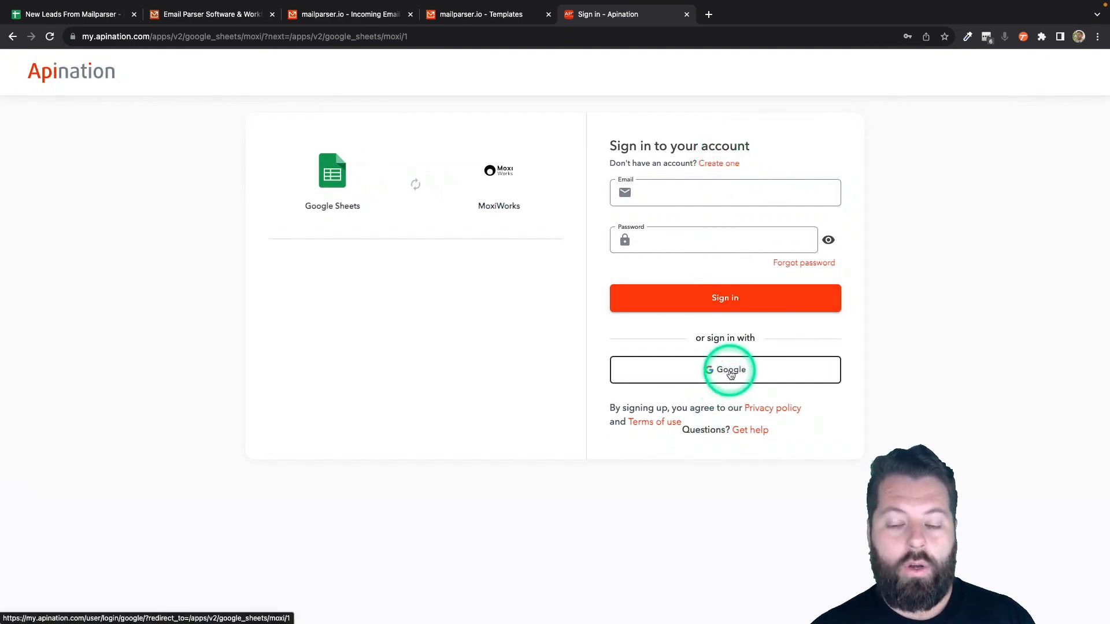
click(730, 372)
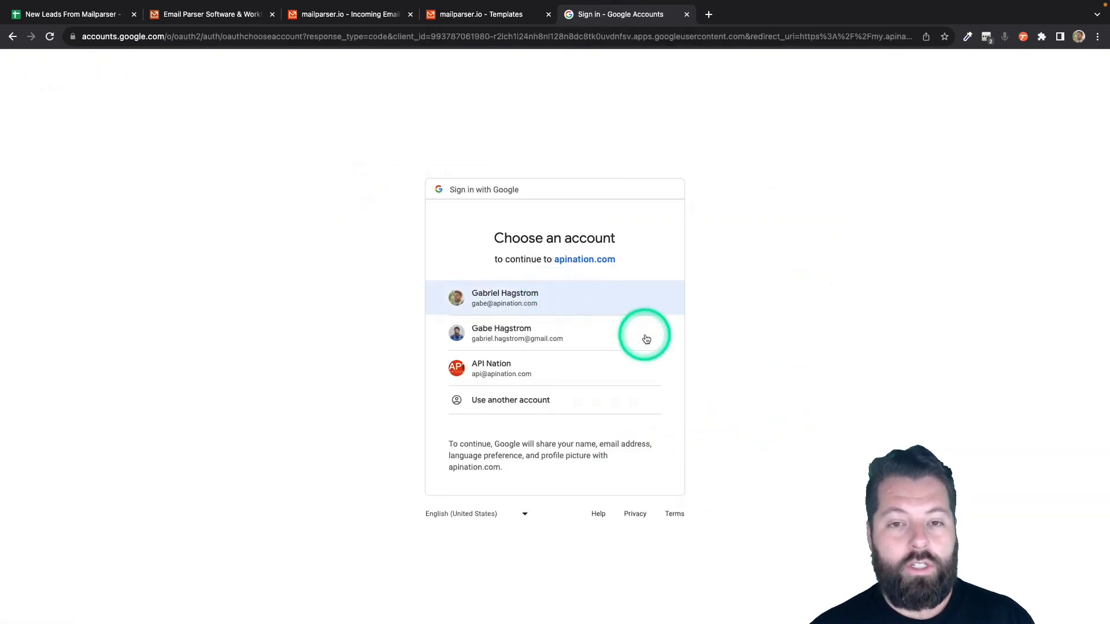
click(620, 300)
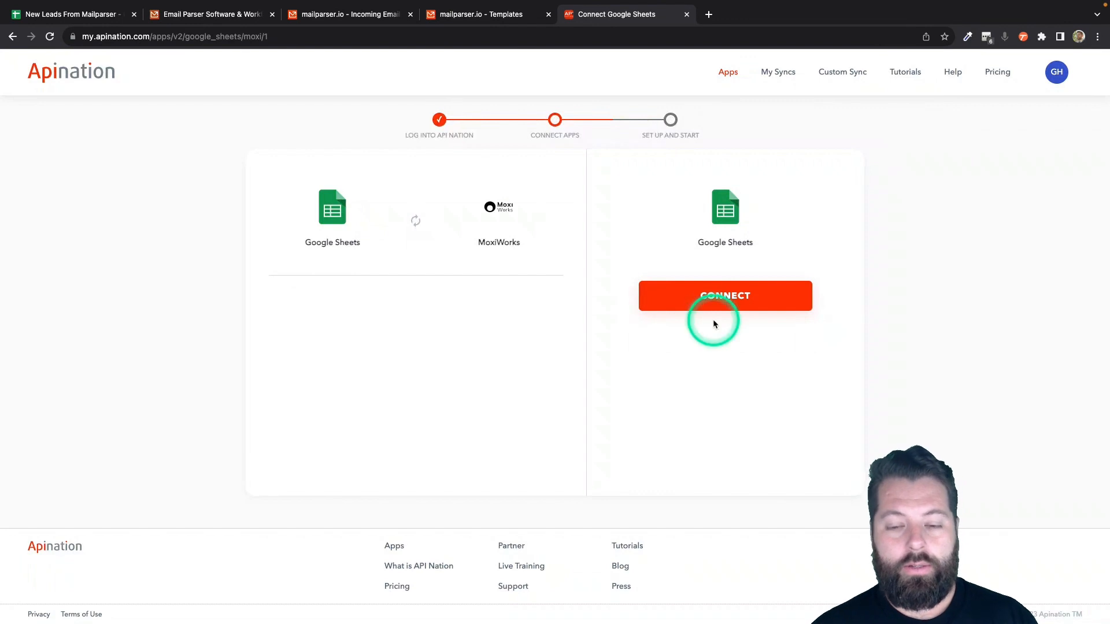
Connect the Google Sheets account and the MoxiWorks account to the sync
click(723, 295)
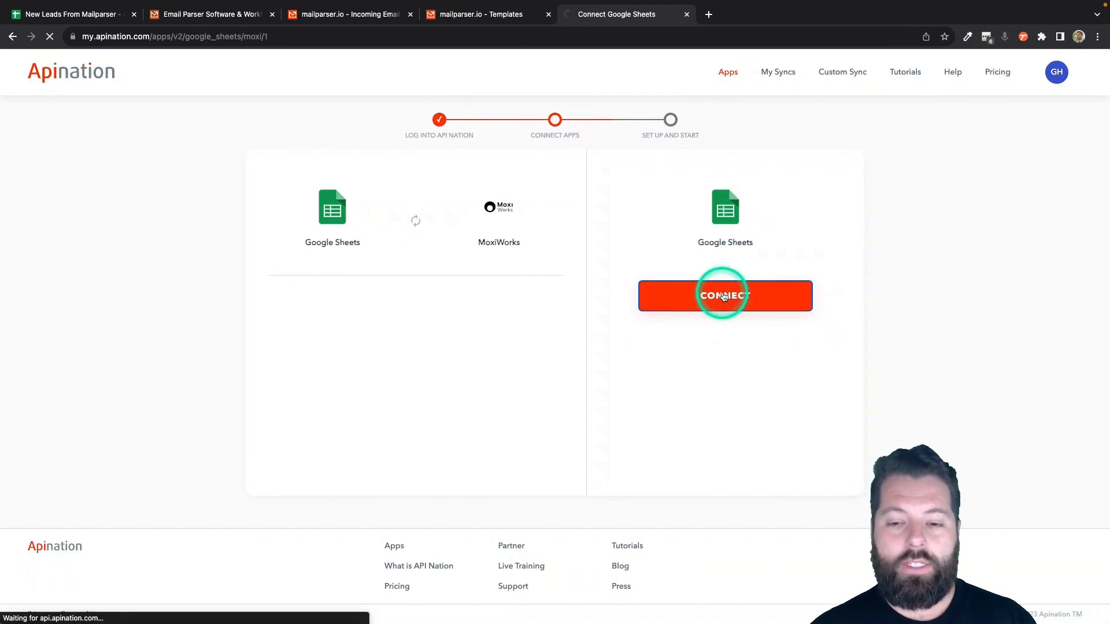
click(569, 289)
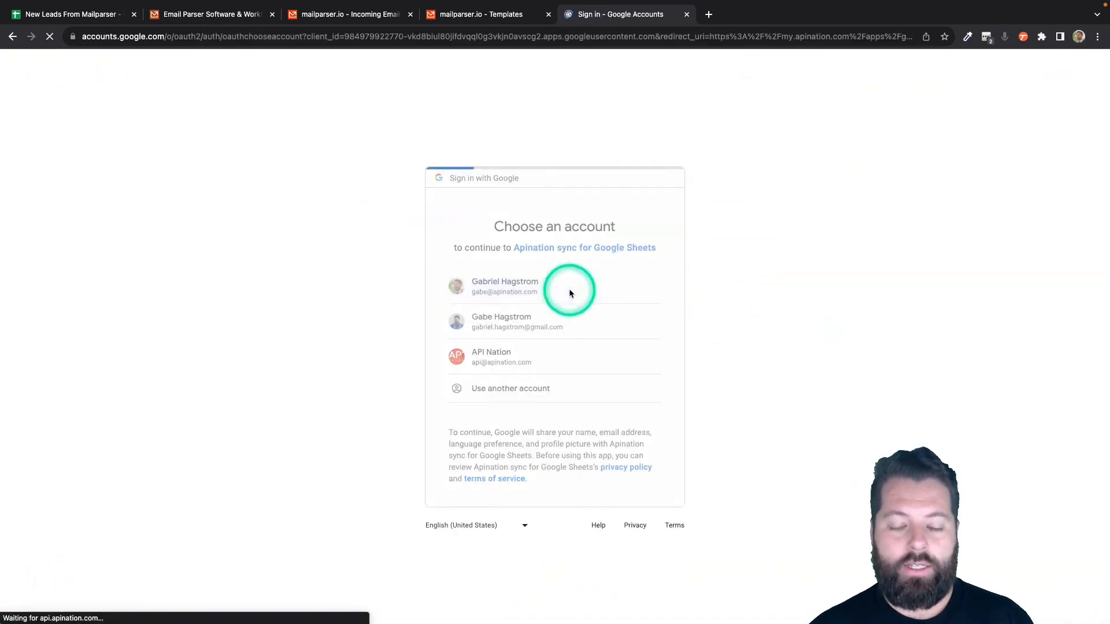
click(595, 500)
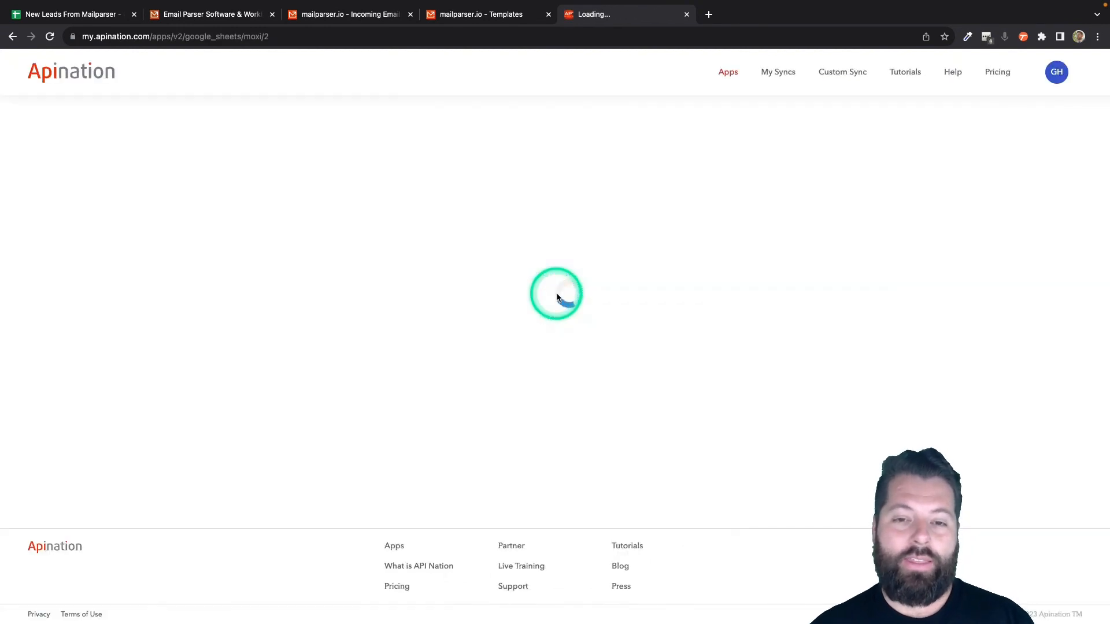
click(728, 297)
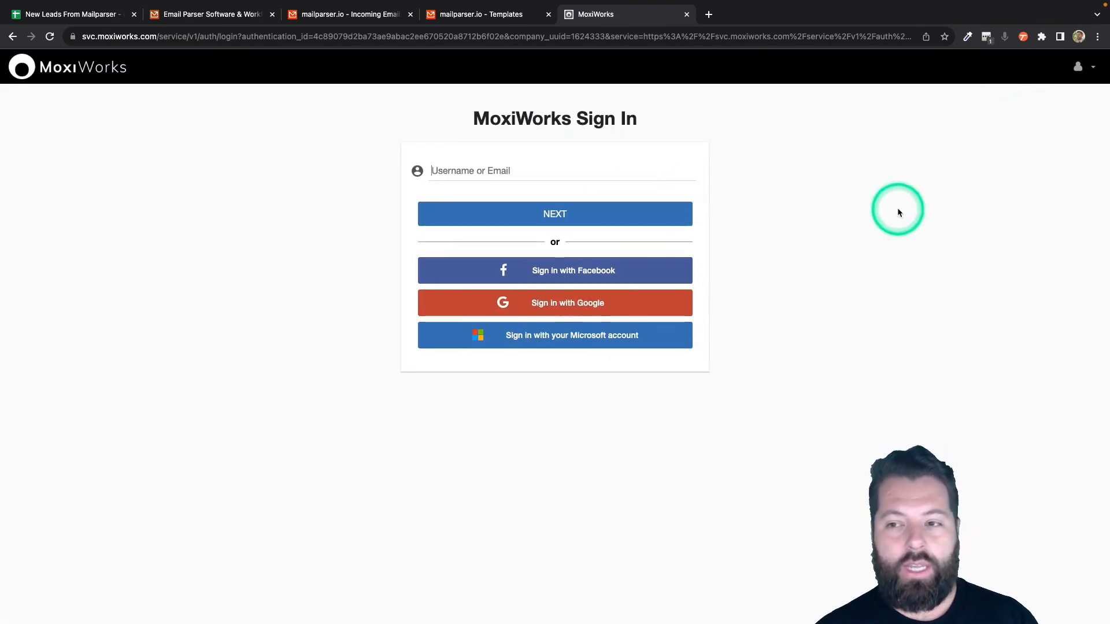
click(987, 33)
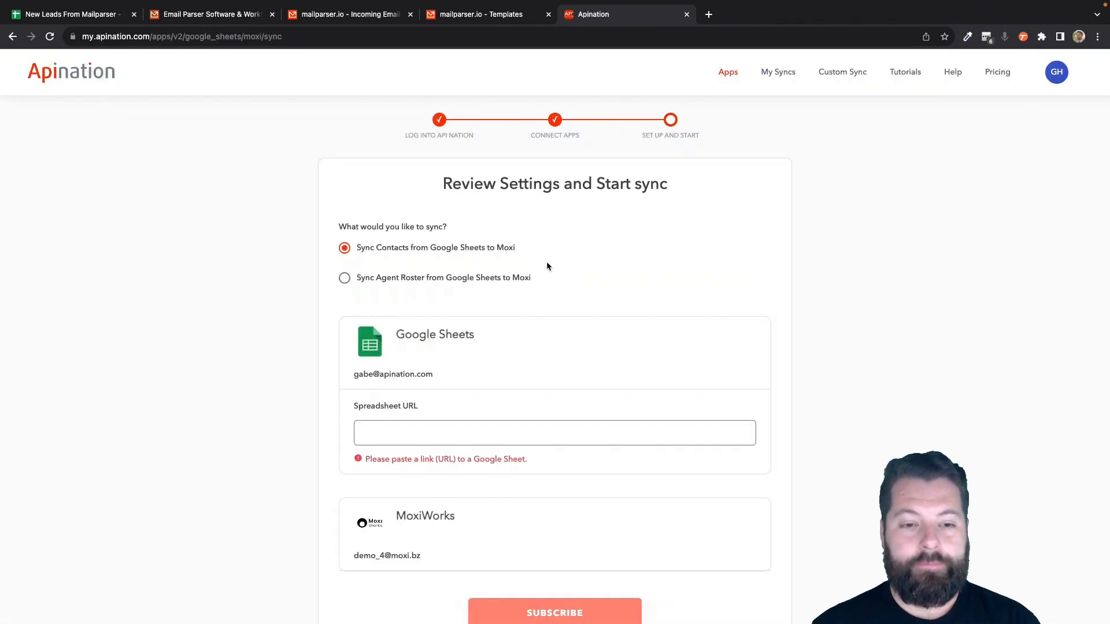
Copy the New Leads From Mailparser spreadsheet's link into the contact sync's Spreadsheet URL and subscribe to the sync
scroll(540, 342, down, 3)
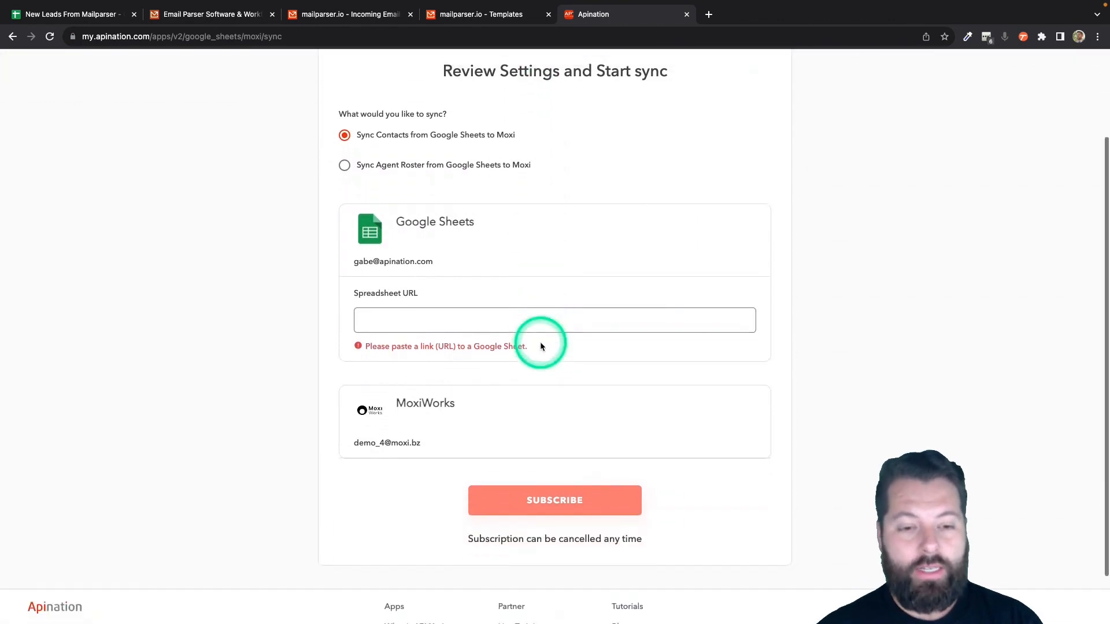
scroll(540, 342, up, 1)
scroll(374, 179, up, 1)
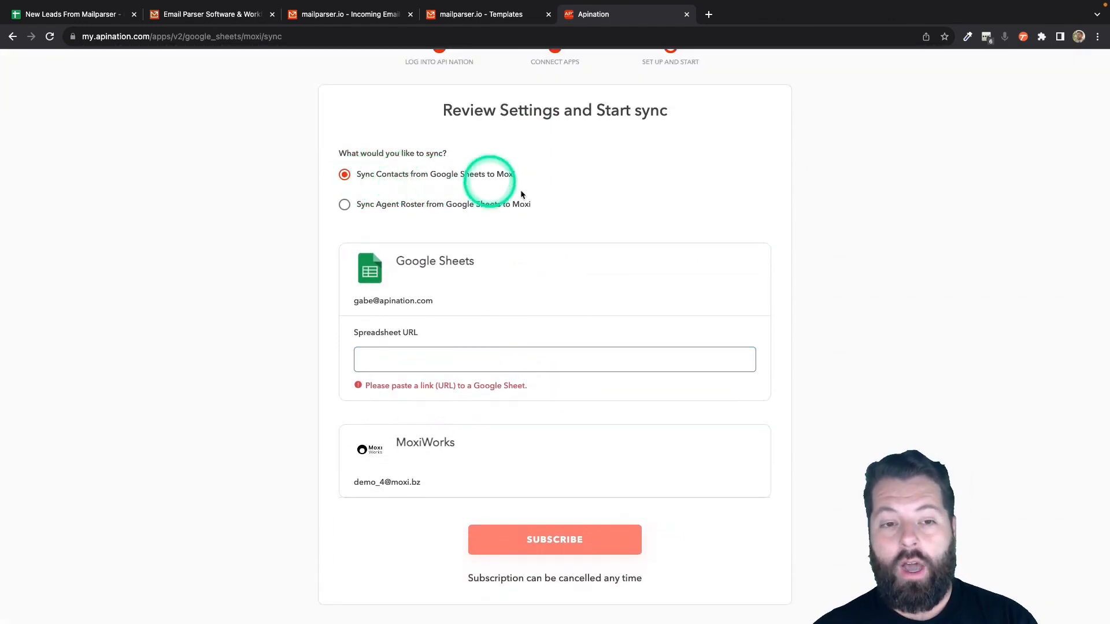
click(389, 357)
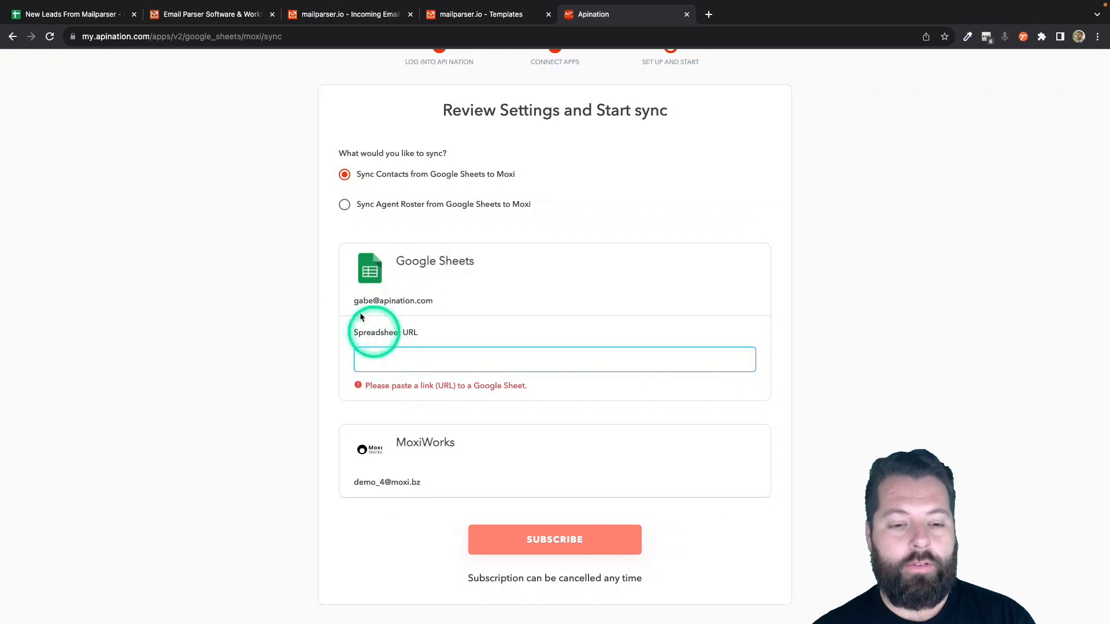
click(60, 14)
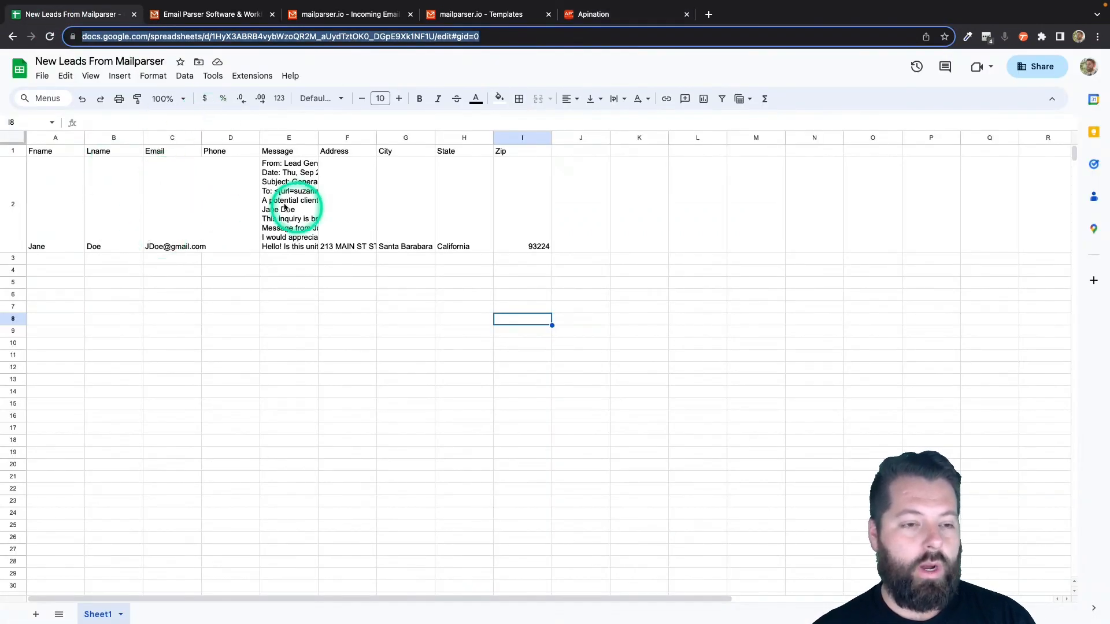
click(152, 37)
key(ctrl+c)
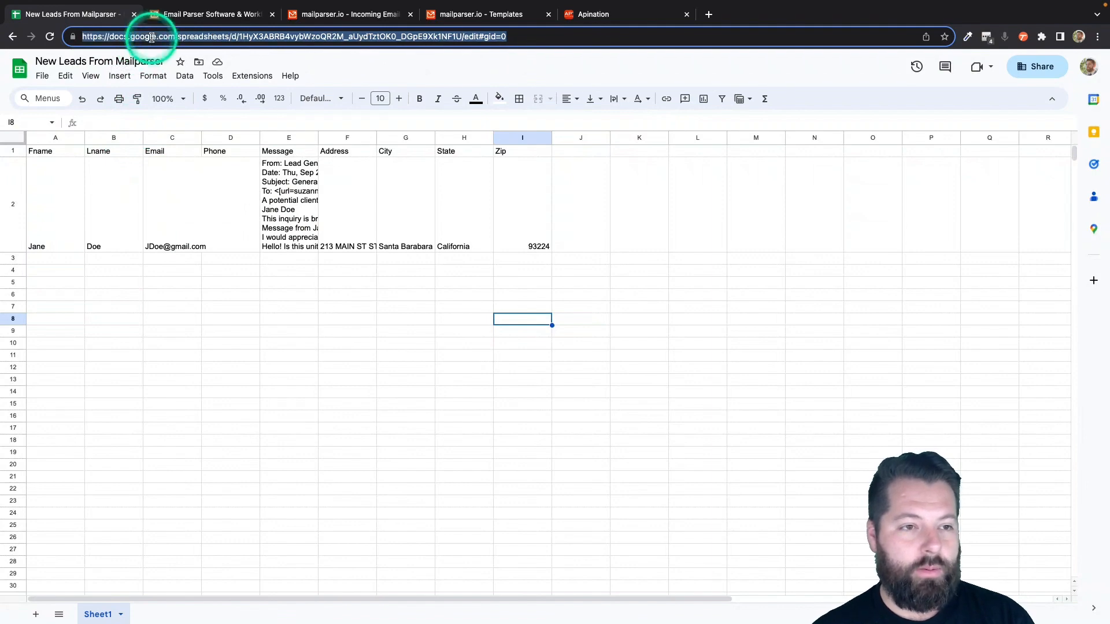
click(607, 14)
click(453, 359)
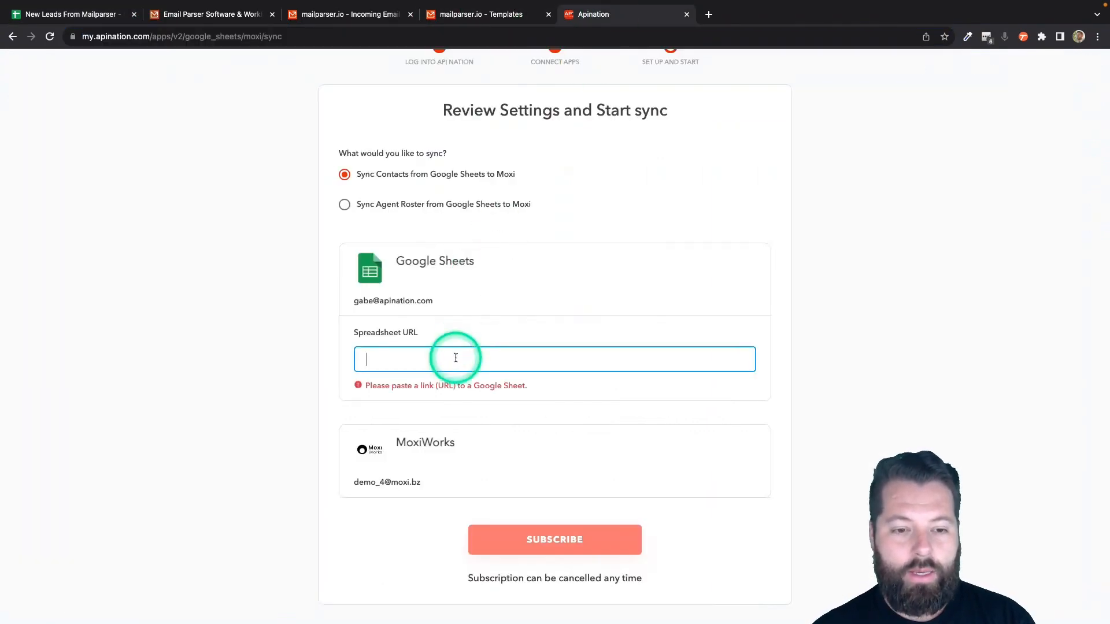
key(ctrl+v)
scroll(513, 408, down, 2)
click(521, 449)
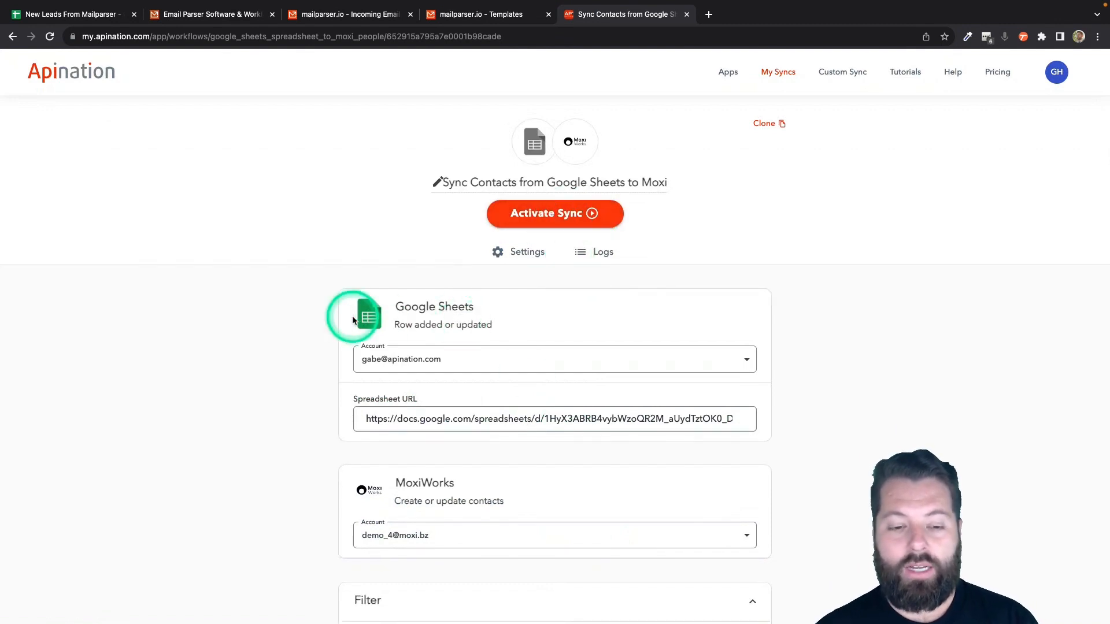
Try a sync filter with the condition City does not contain San Diego
scroll(352, 321, down, 5)
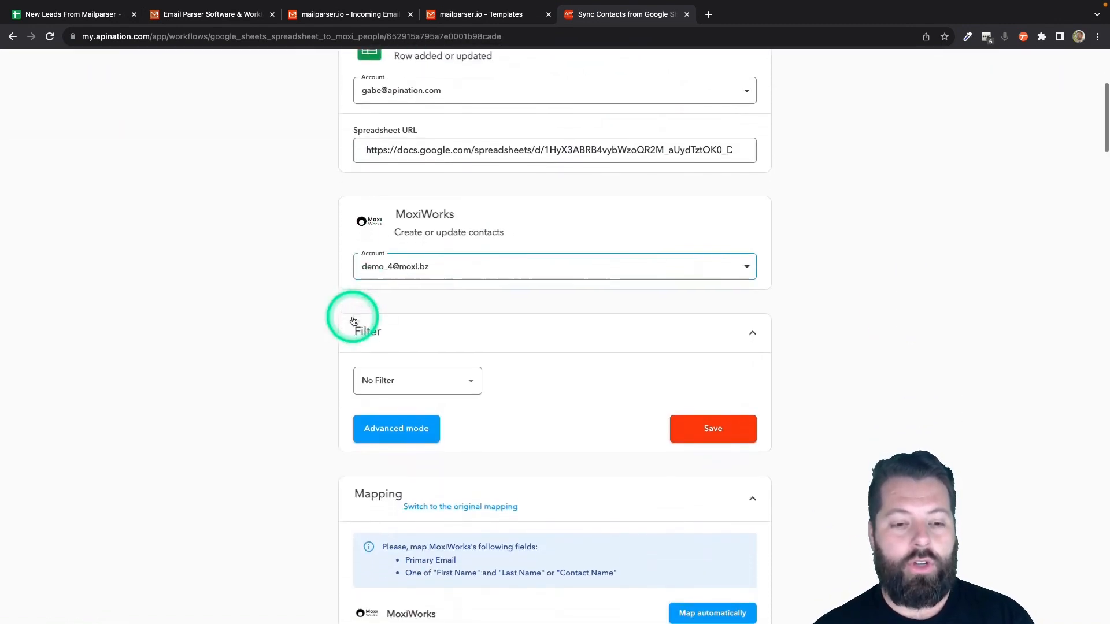
click(428, 383)
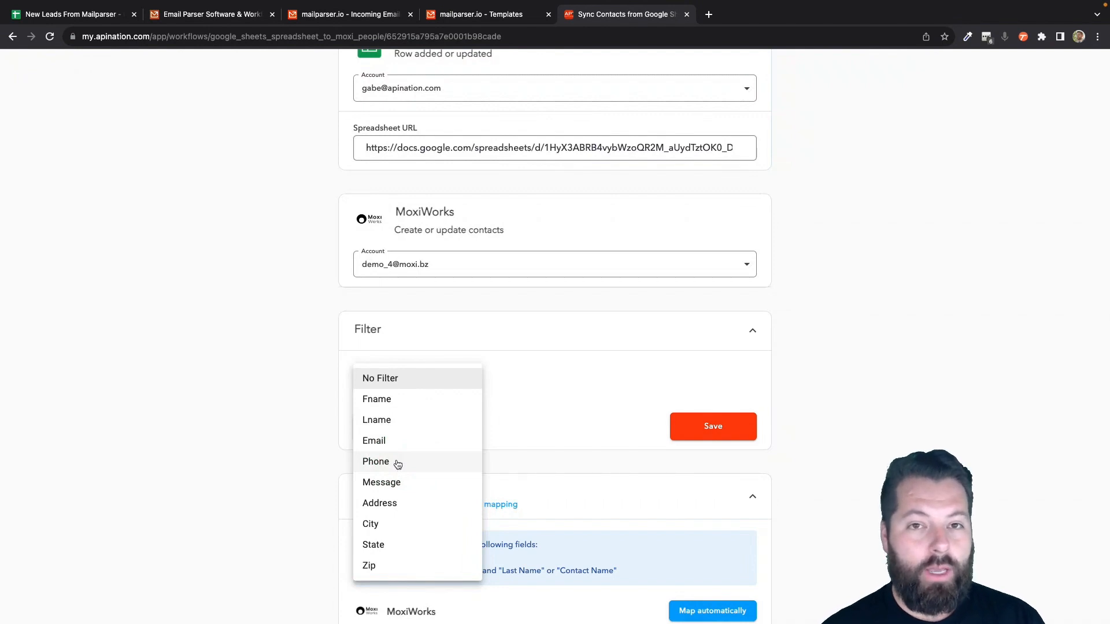
click(394, 525)
click(581, 380)
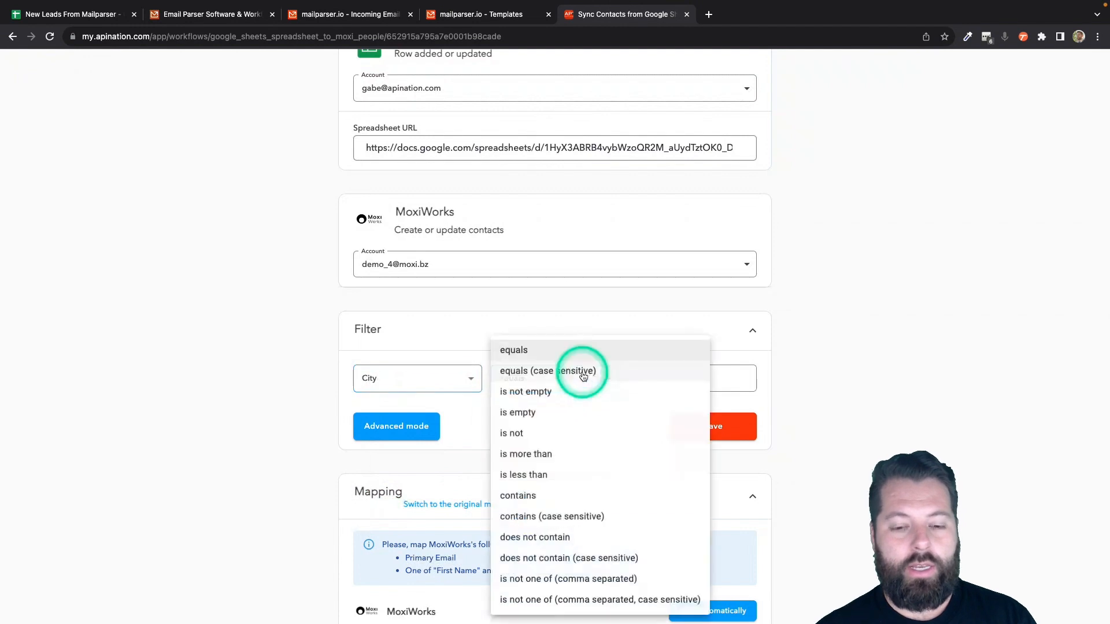
click(611, 323)
click(578, 375)
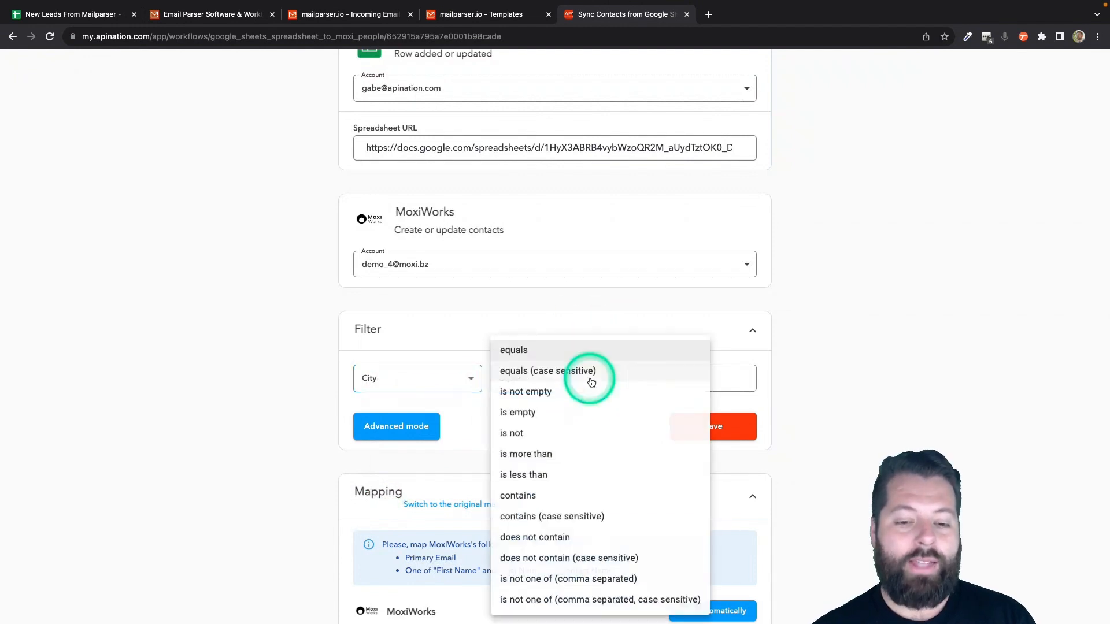
click(507, 536)
click(646, 382)
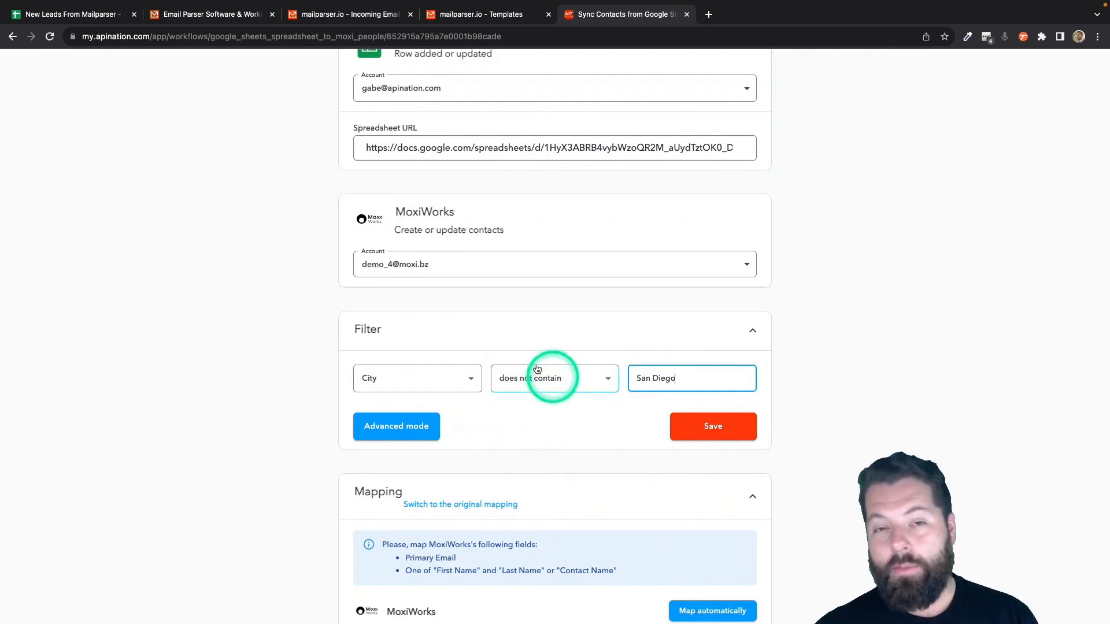
Reset the sync filter to No Filter and save it
click(469, 379)
click(407, 234)
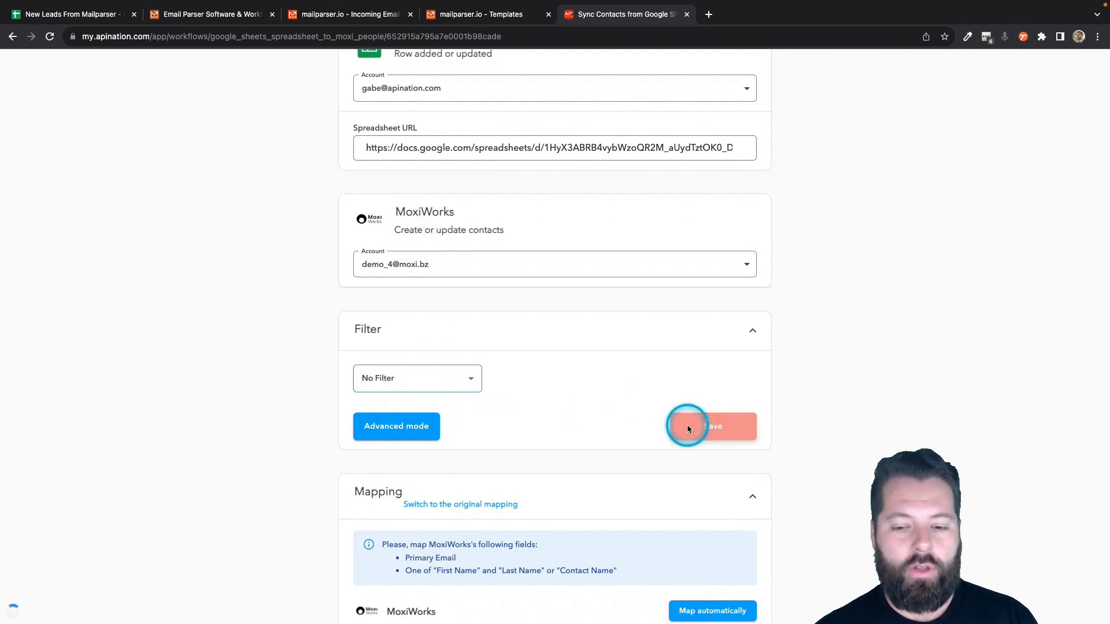
Map MoxiWorks' Contact Name to the Fname and Lname columns separated by a space, and Primary Email to the Email column
scroll(583, 422, down, 3)
scroll(582, 423, down, 3)
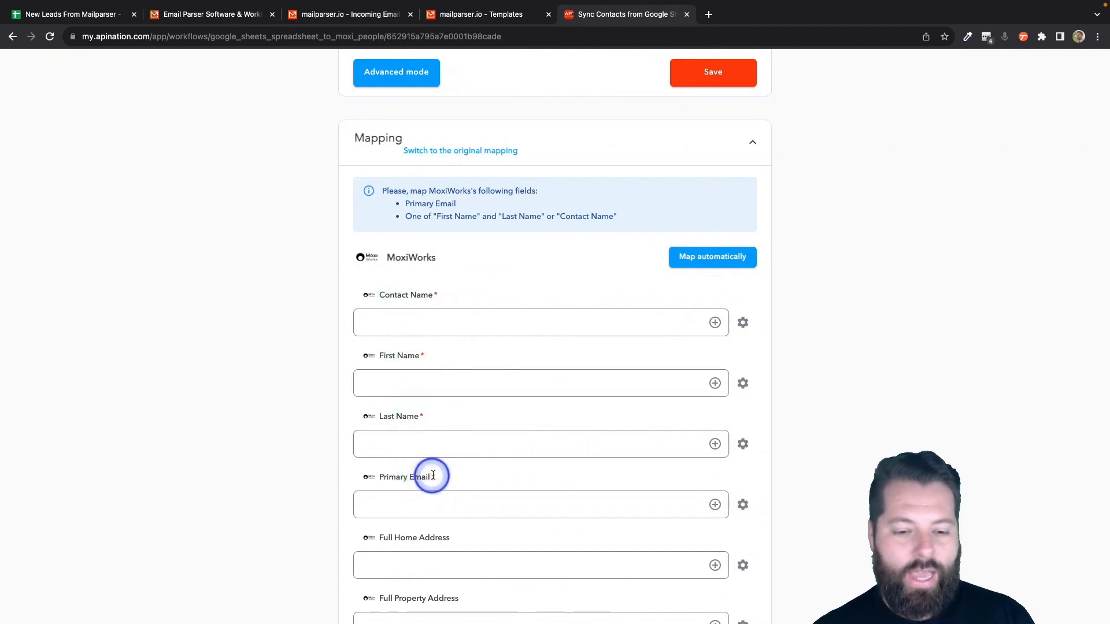
drag(434, 477, 420, 477)
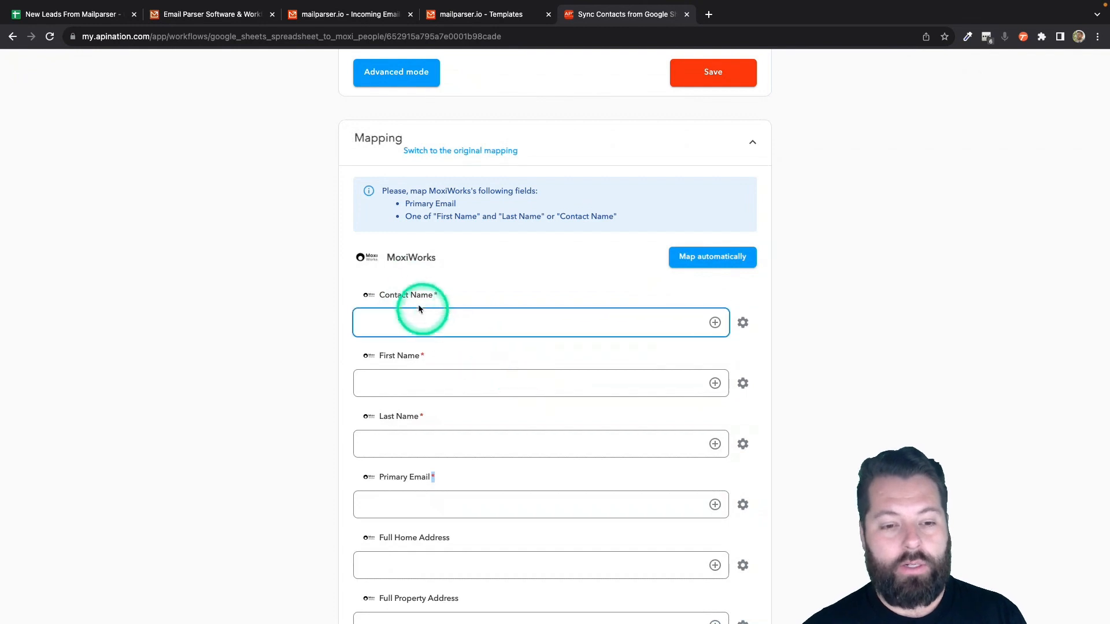
click(716, 322)
click(496, 387)
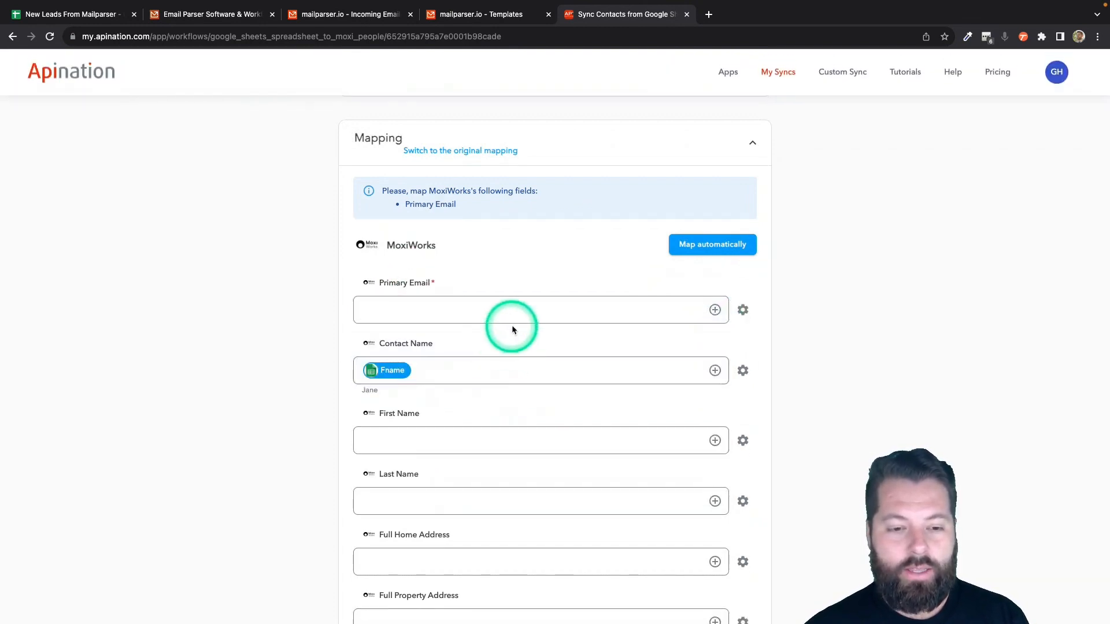
click(482, 369)
scroll(521, 370, down, 1)
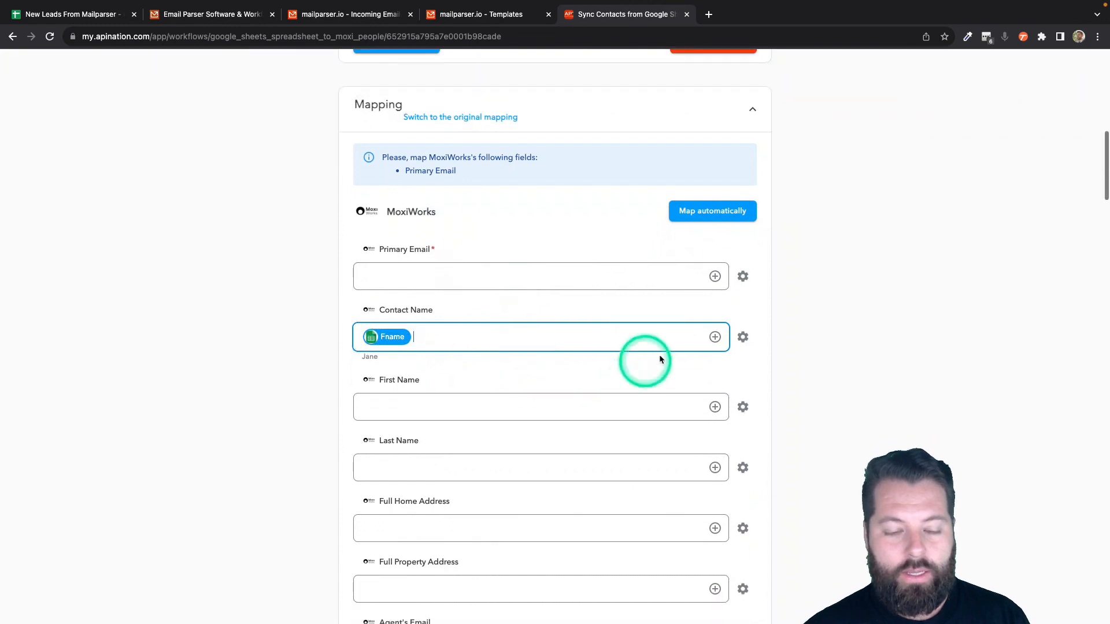
click(715, 338)
click(459, 433)
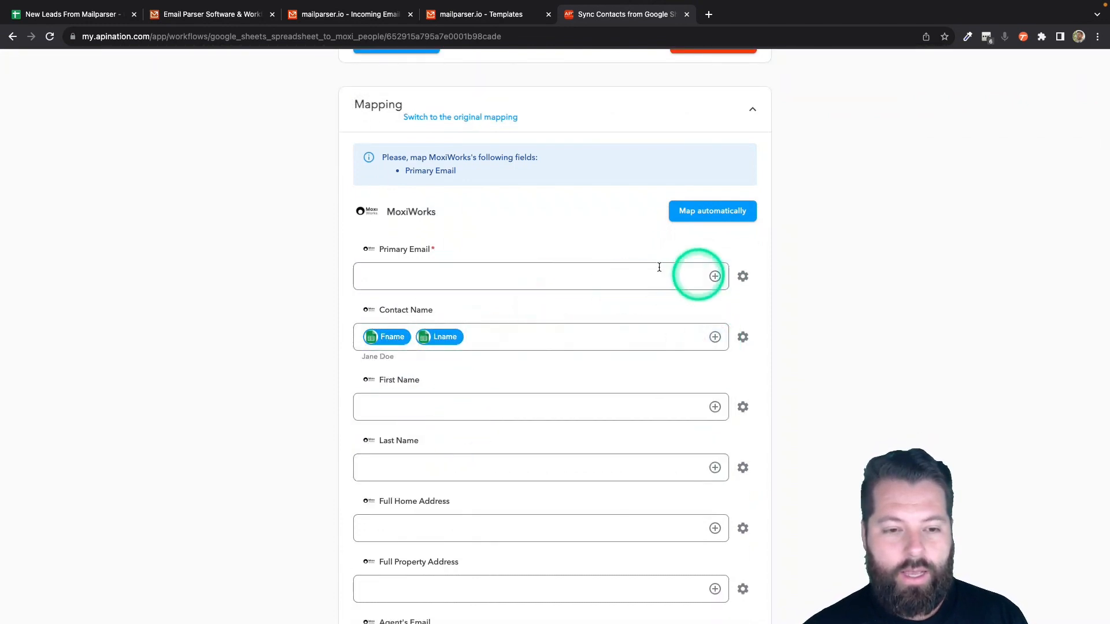
click(714, 277)
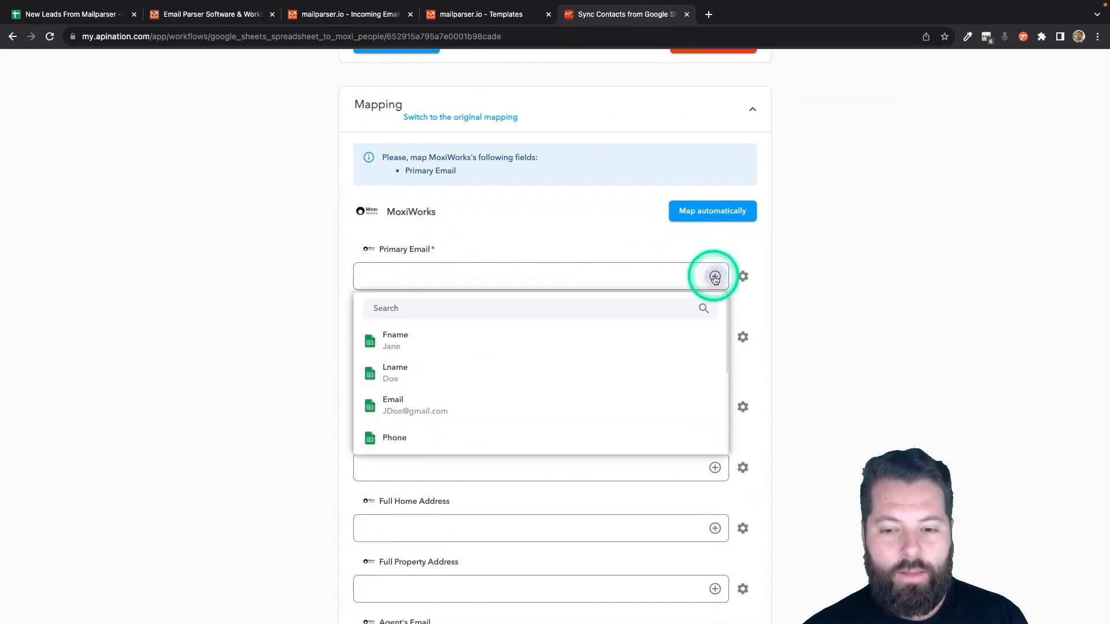
click(473, 401)
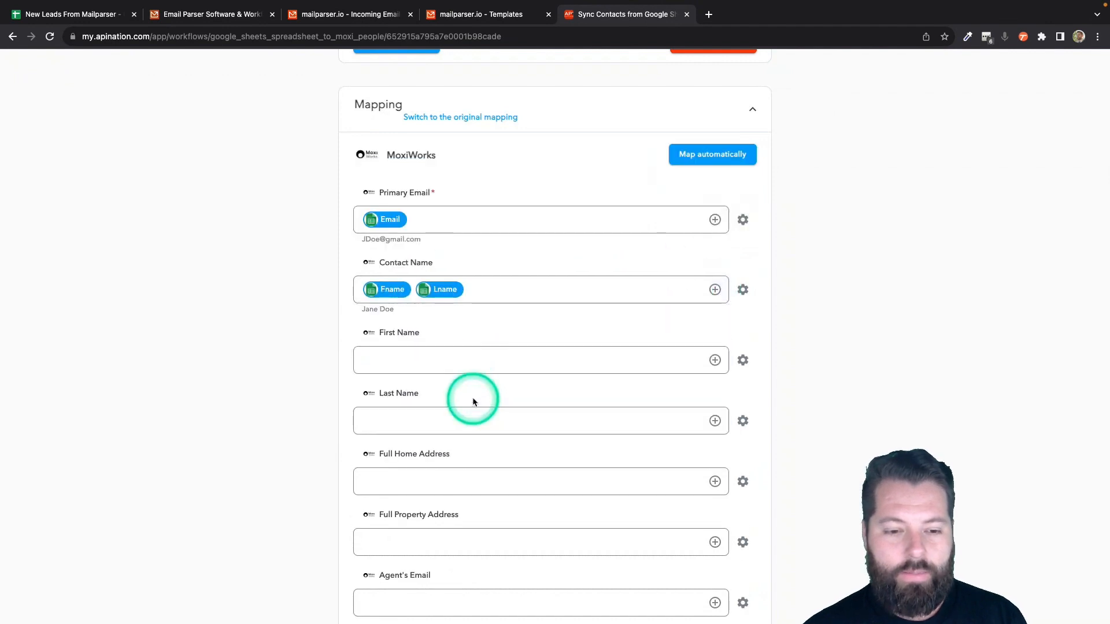
Map MoxiWorks' First Name to the Fname column and Last Name to the Lname column
click(715, 360)
click(552, 414)
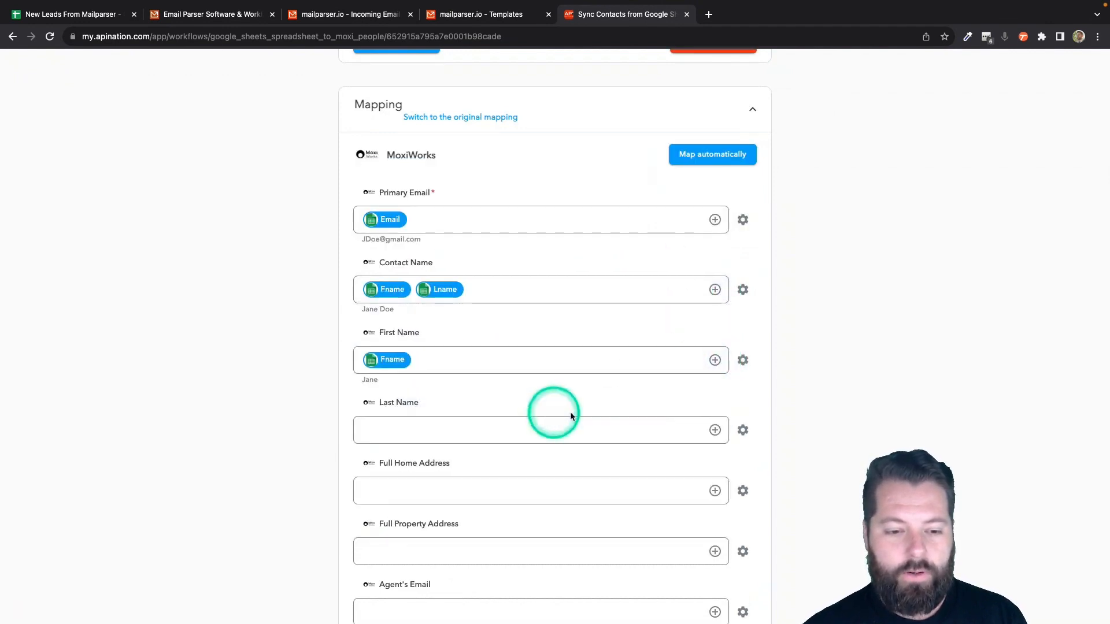
click(714, 430)
click(539, 538)
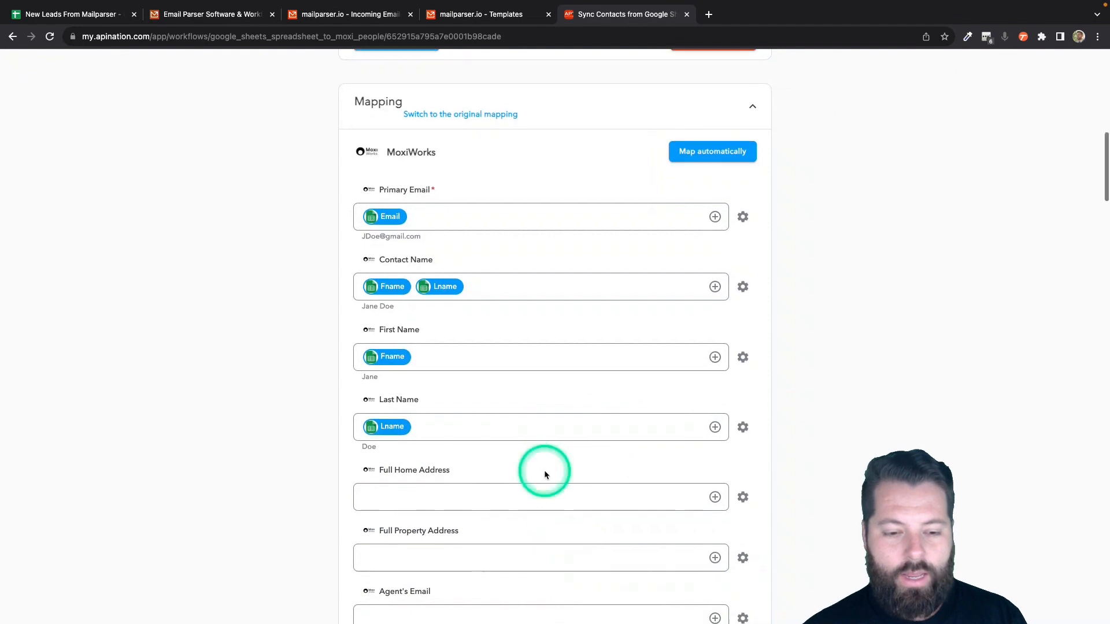
Map MoxiWorks' Primary Phone Number to the Phone column
scroll(543, 470, down, 3)
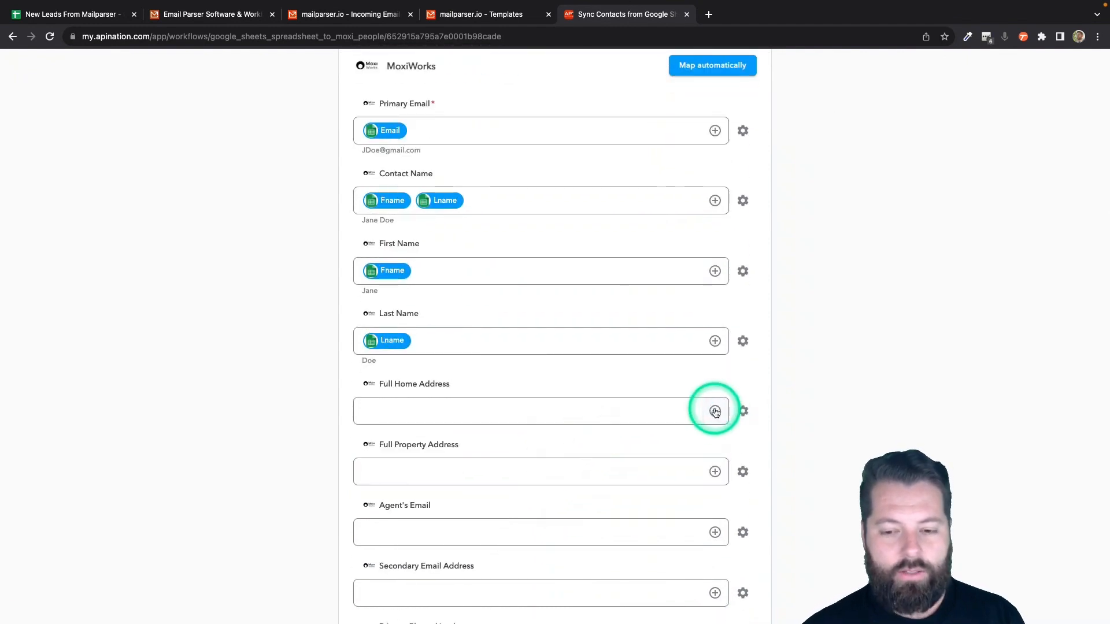
scroll(587, 444, down, 3)
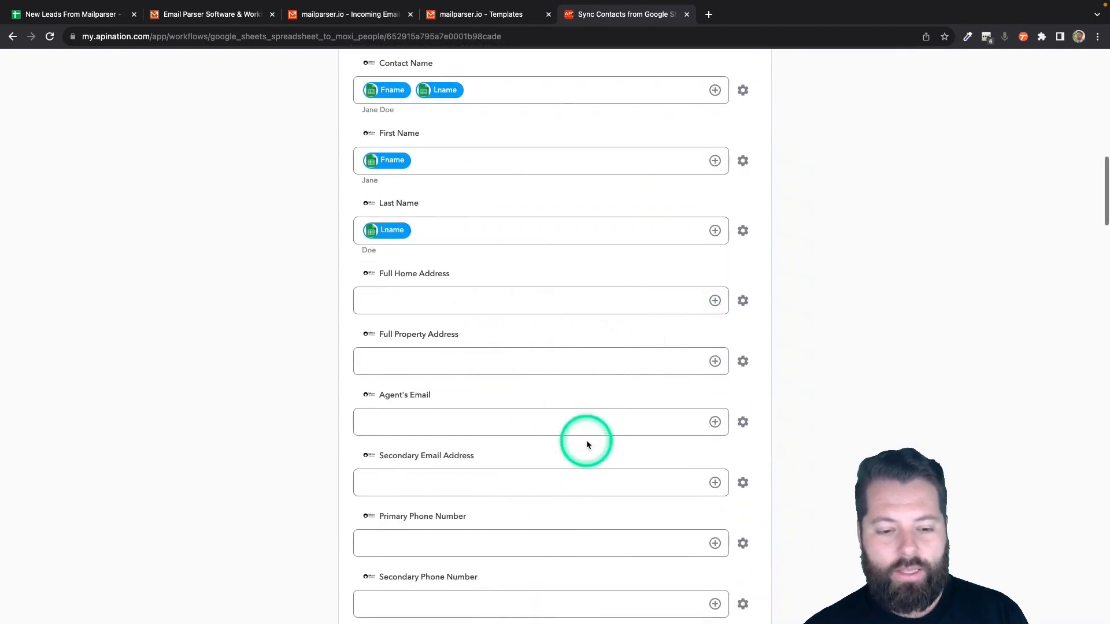
scroll(586, 440, down, 3)
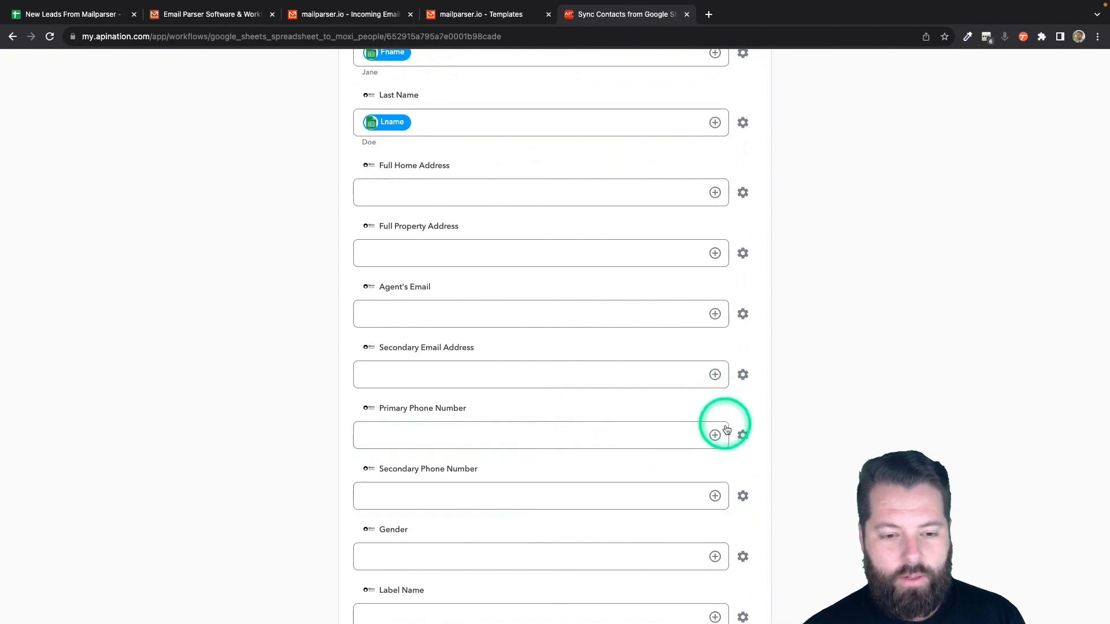
click(715, 435)
click(497, 579)
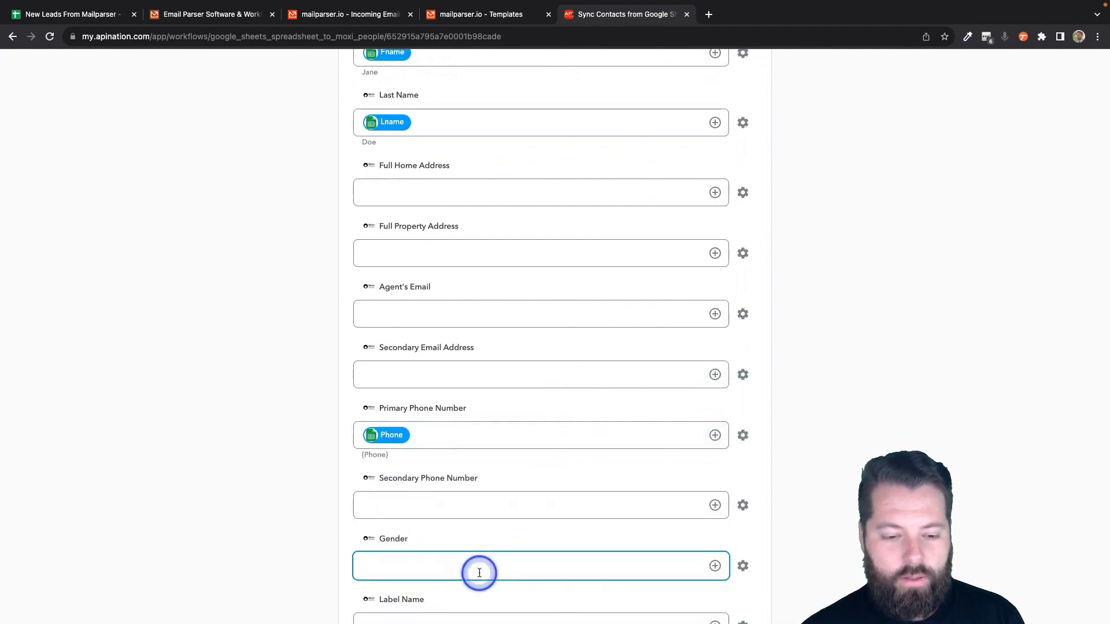
Look through the remaining MoxiWorks mapping fields, from the home and property details to the search criteria and Groups
scroll(509, 495, down, 6)
scroll(510, 494, down, 9)
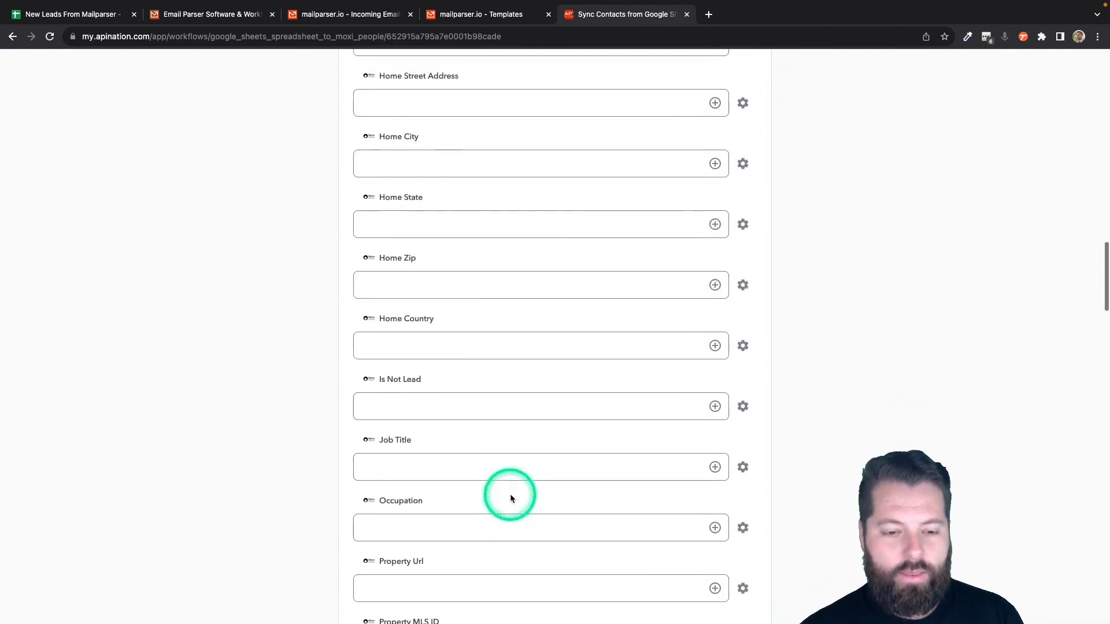
click(511, 495)
scroll(510, 495, down, 8)
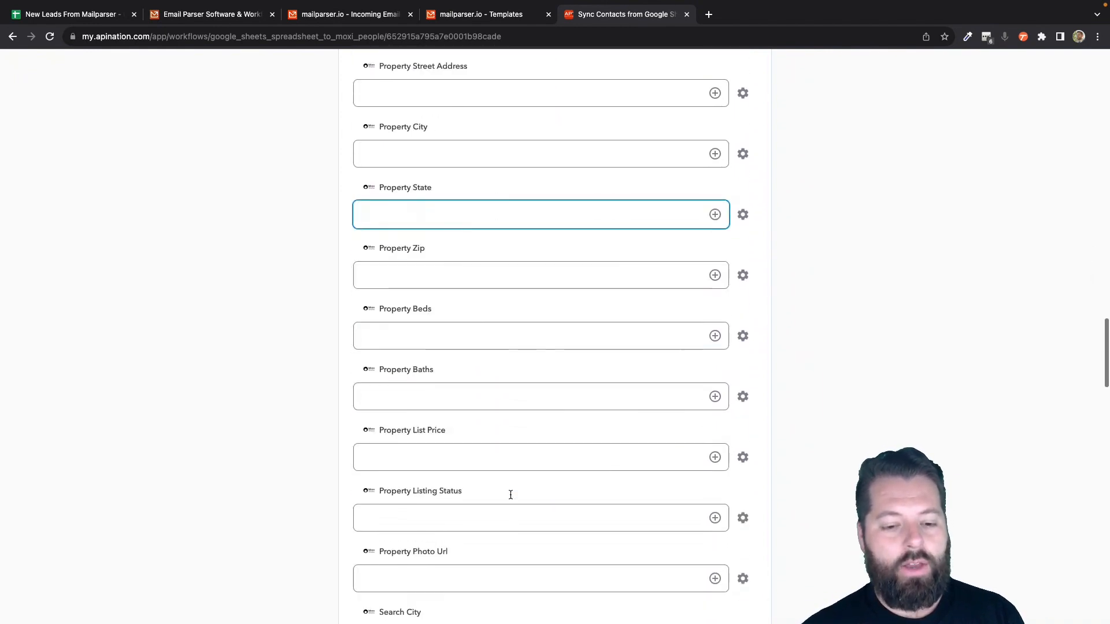
click(511, 495)
scroll(510, 495, down, 4)
scroll(510, 495, down, 12)
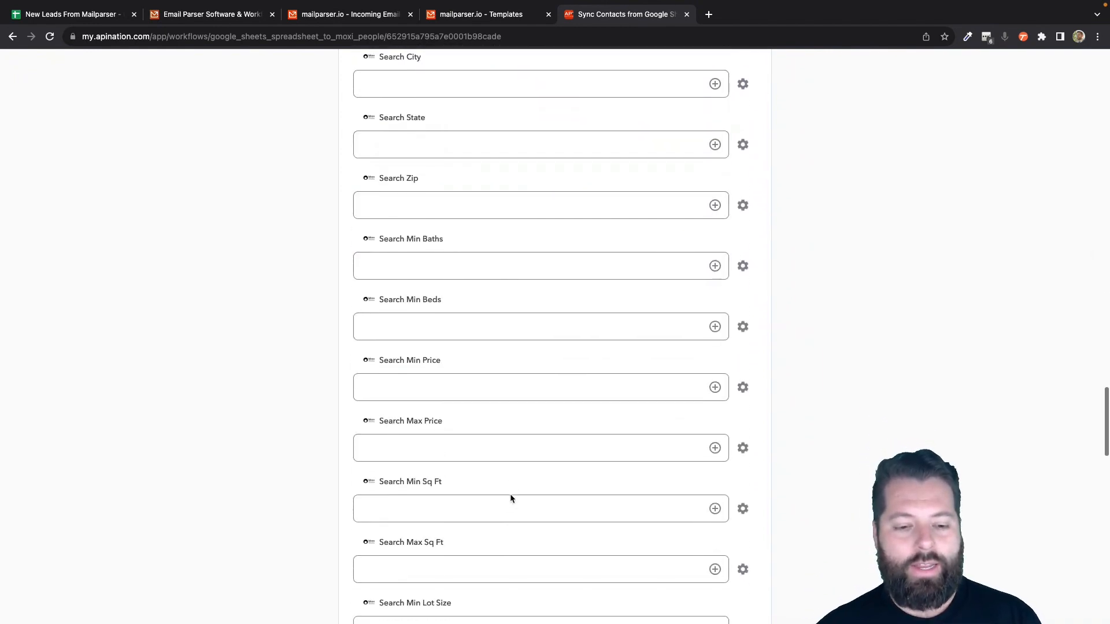
scroll(511, 495, down, 3)
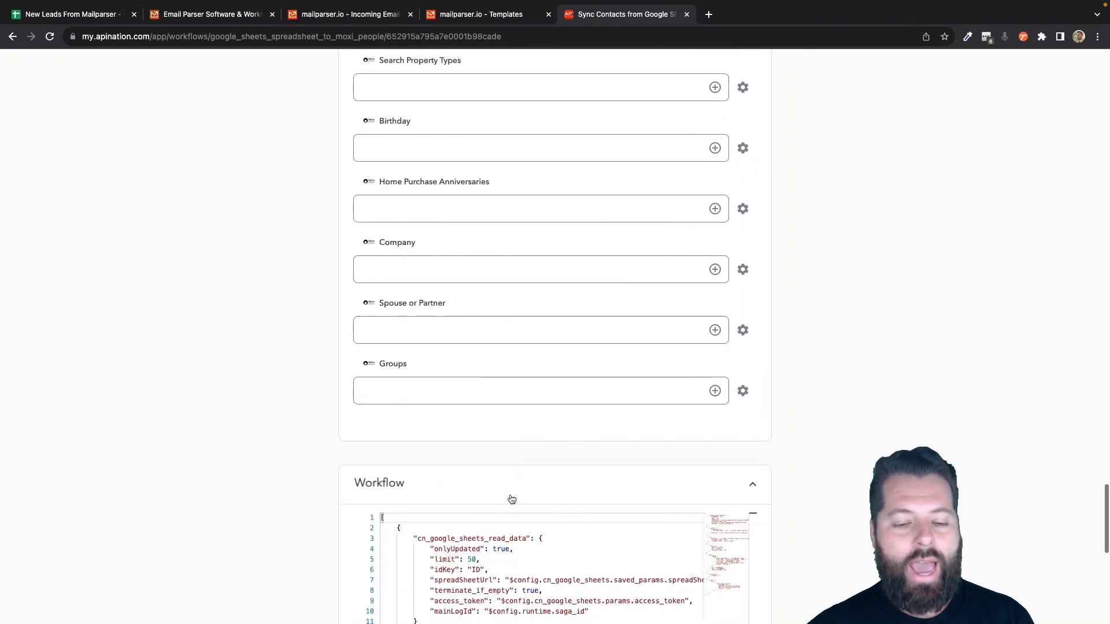
Try the fixed text HotLead as the value of MoxiWorks' Groups field
click(445, 384)
click(384, 392)
click(427, 404)
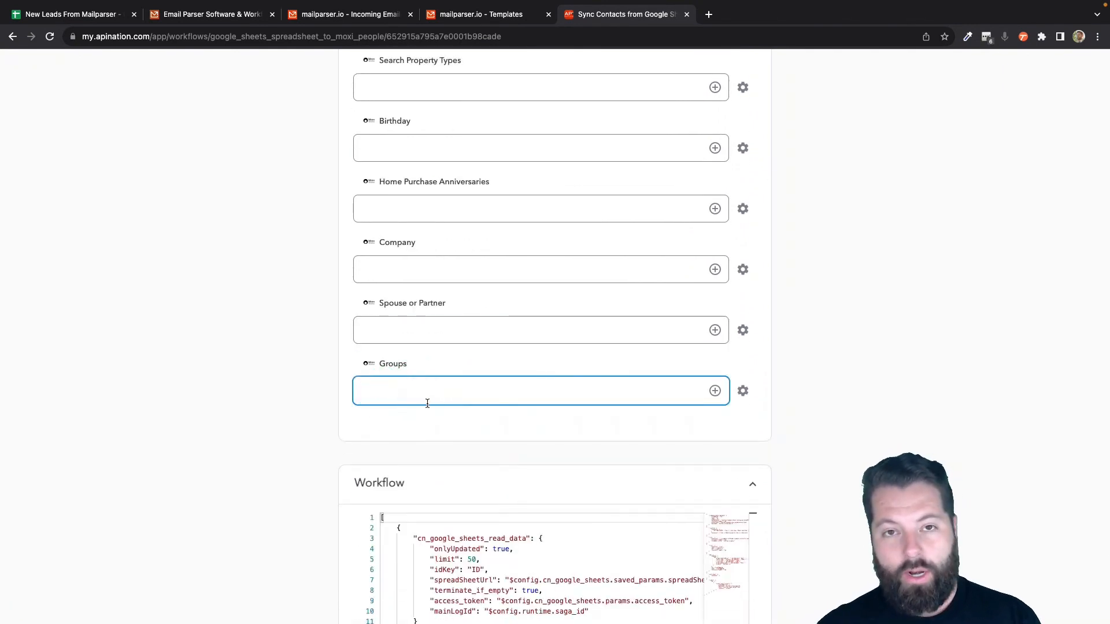
click(35, 40)
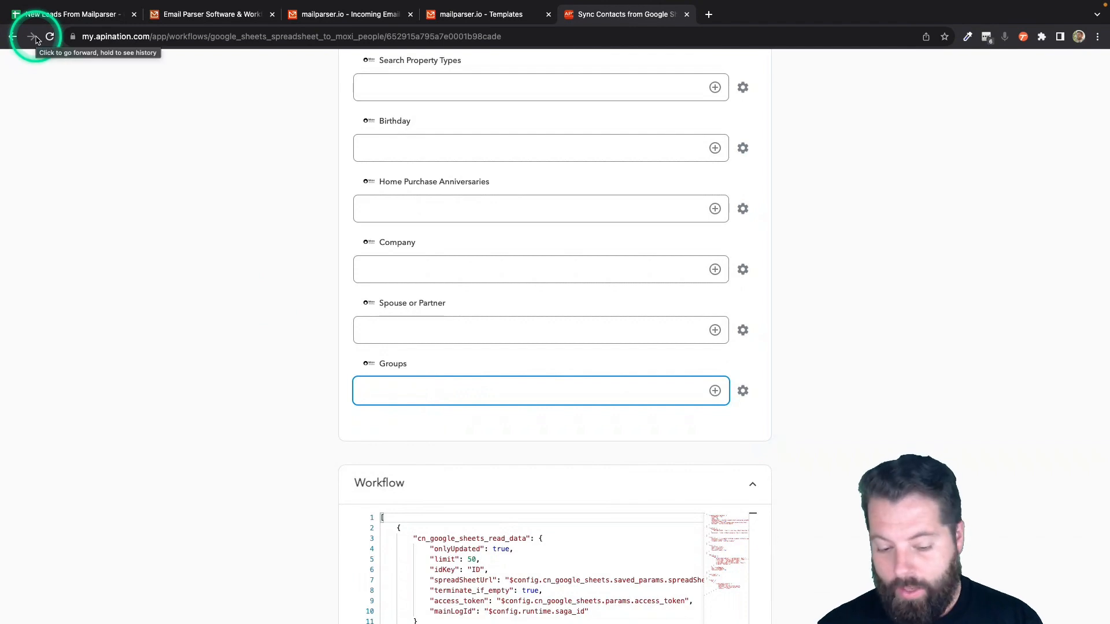
text(HotLead)
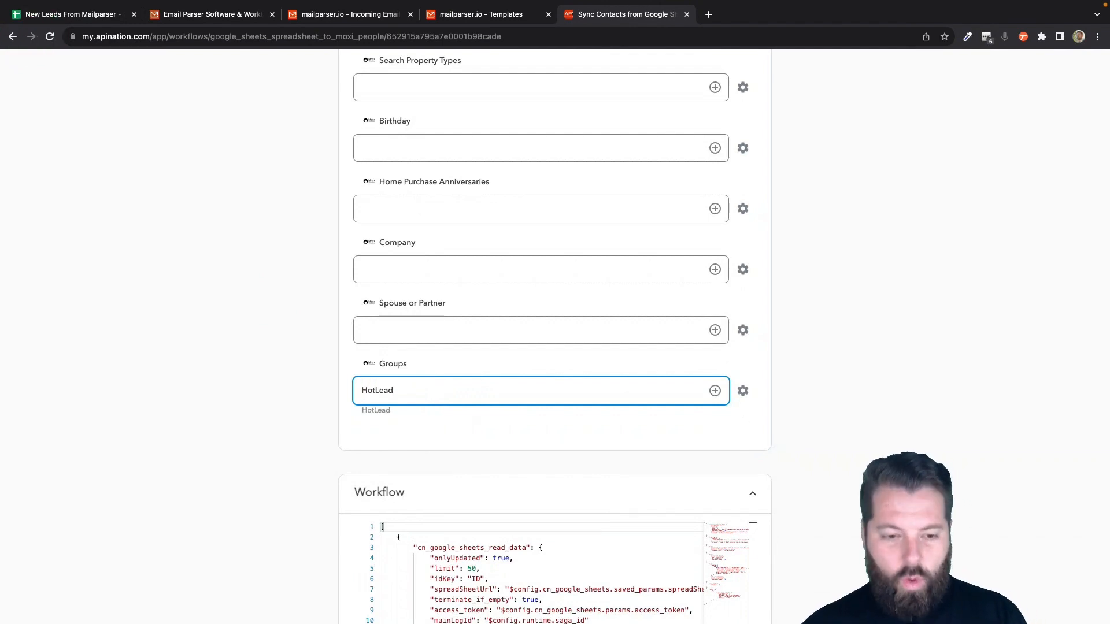
scroll(555, 336, down, 1)
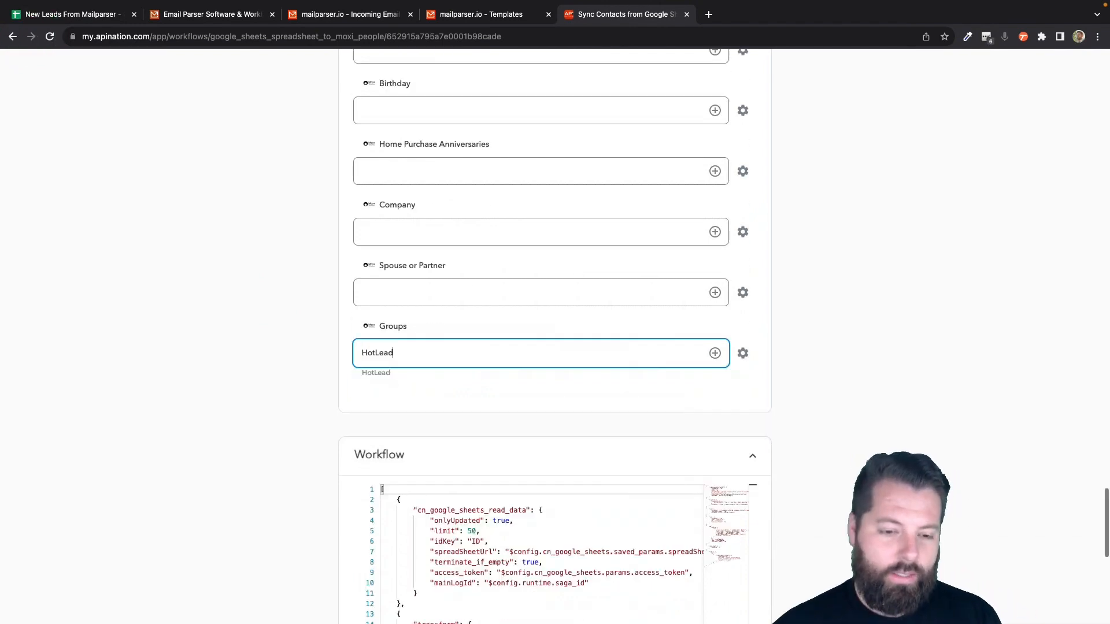
Clear the HotLead text from the Groups field, leaving it empty
key(BackSpace)
key(BackSpace)
key(BackSpace)
key(BackSpace)
key(BackSpace)
key(BackSpace)
key(BackSpace)
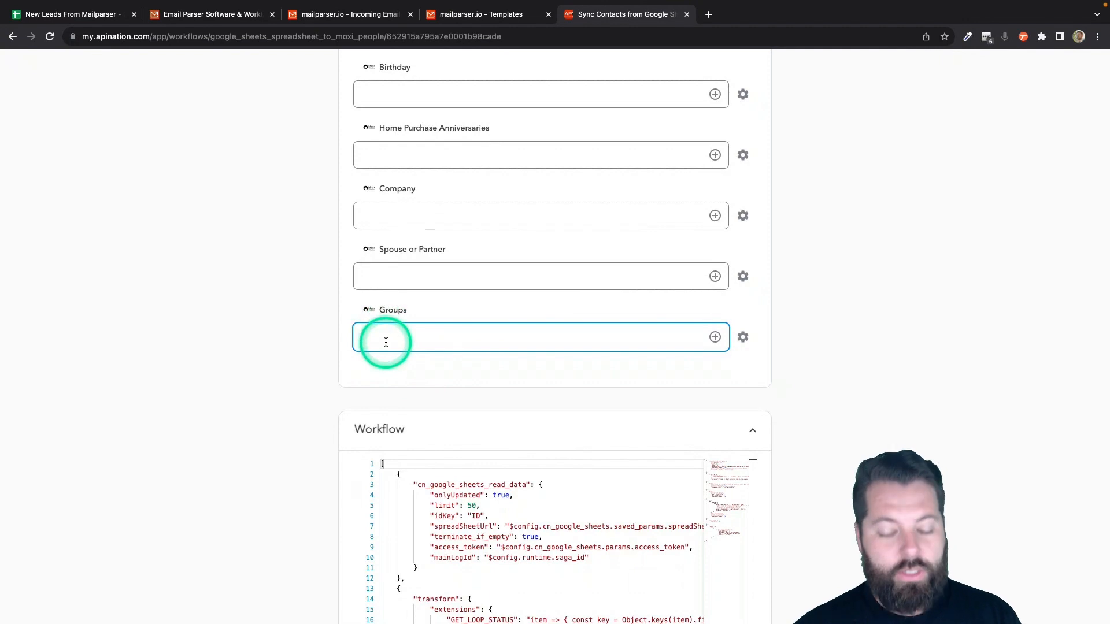
click(420, 337)
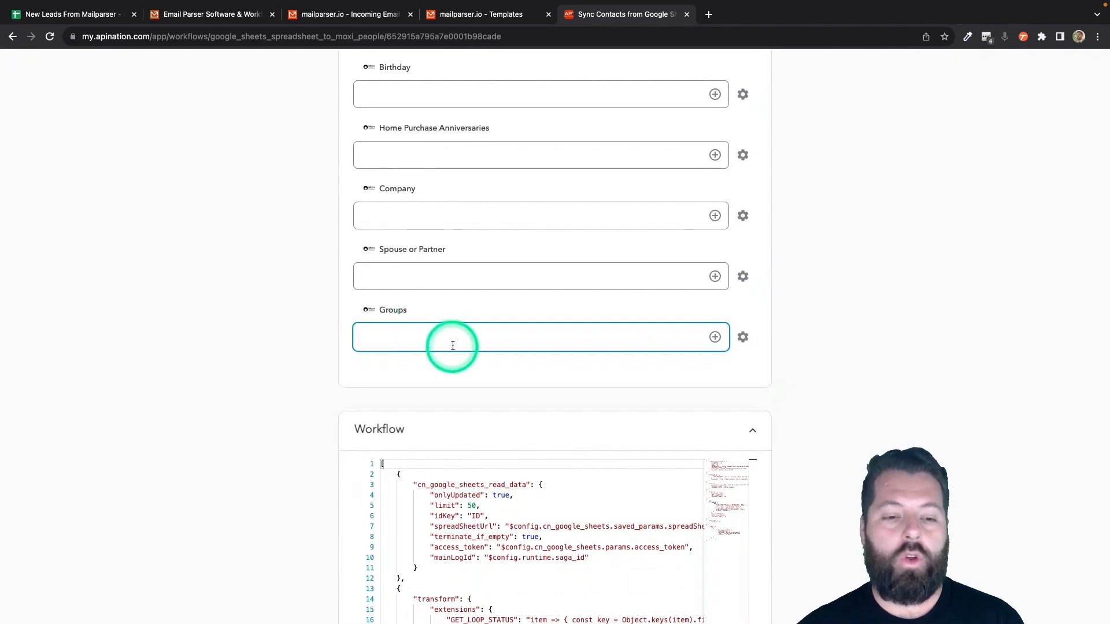
Activate the Sync Contacts from Google Sheets to Moxi sync
scroll(560, 366, up, 10)
scroll(560, 373, up, 15)
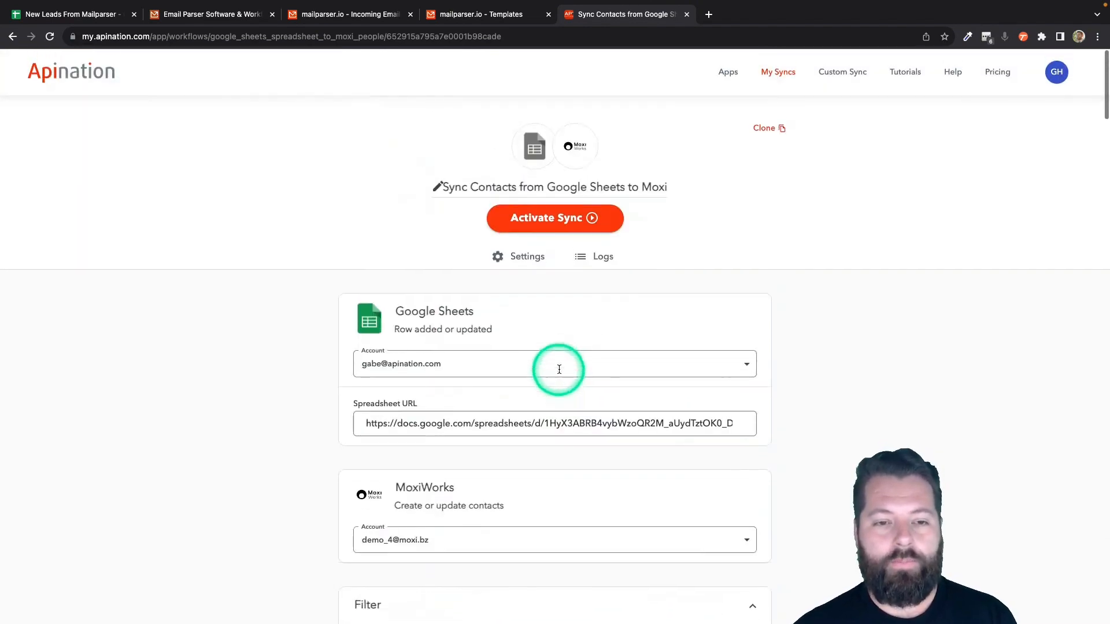
click(546, 219)
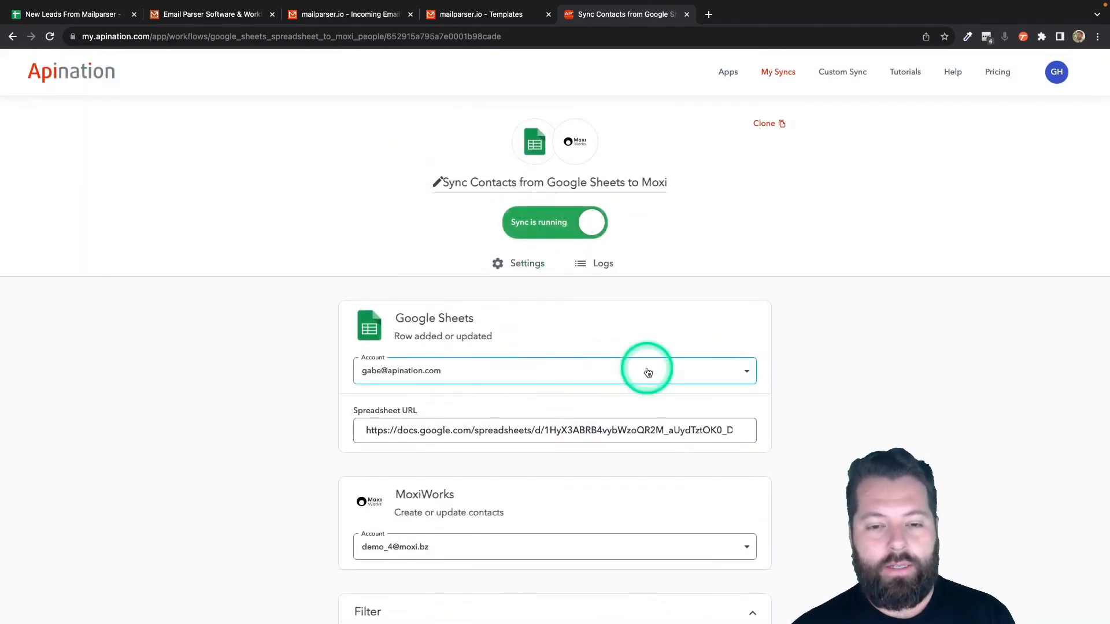